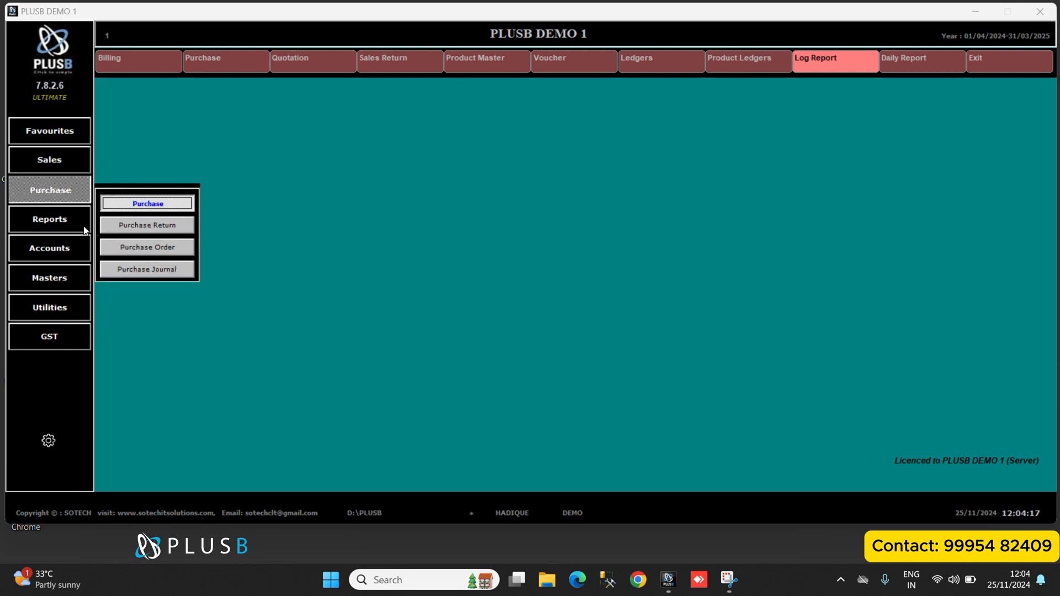
Look at the options of the bill-wise sales report, then close the sales register.
click(70, 223)
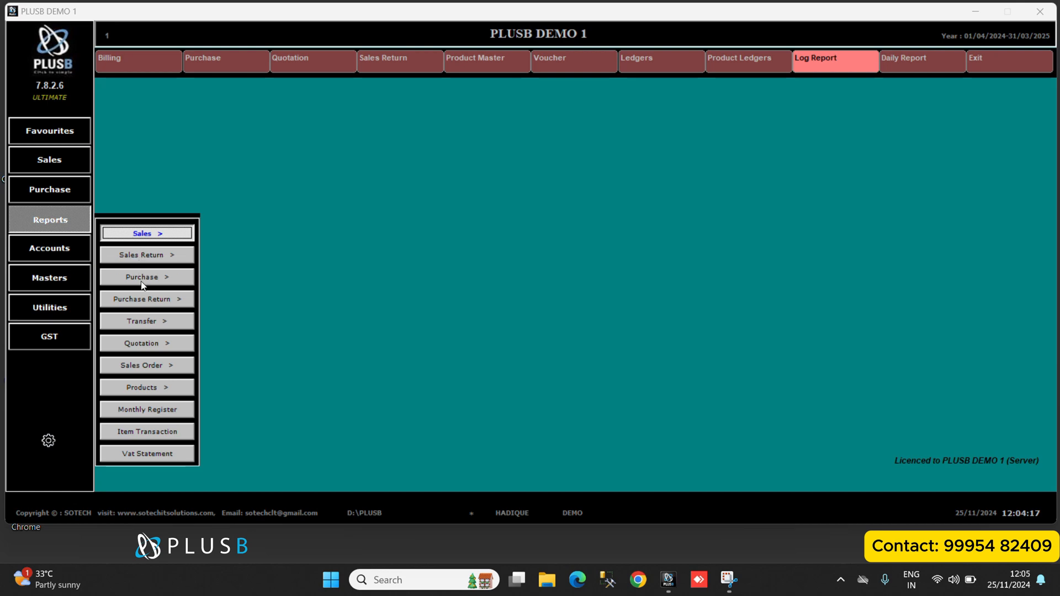
click(148, 236)
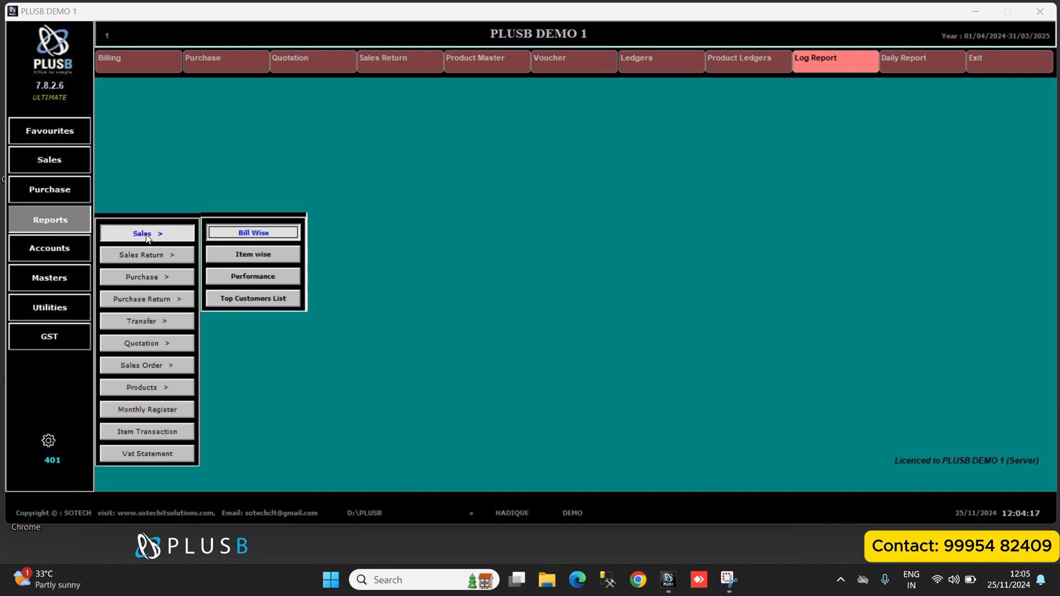
click(259, 232)
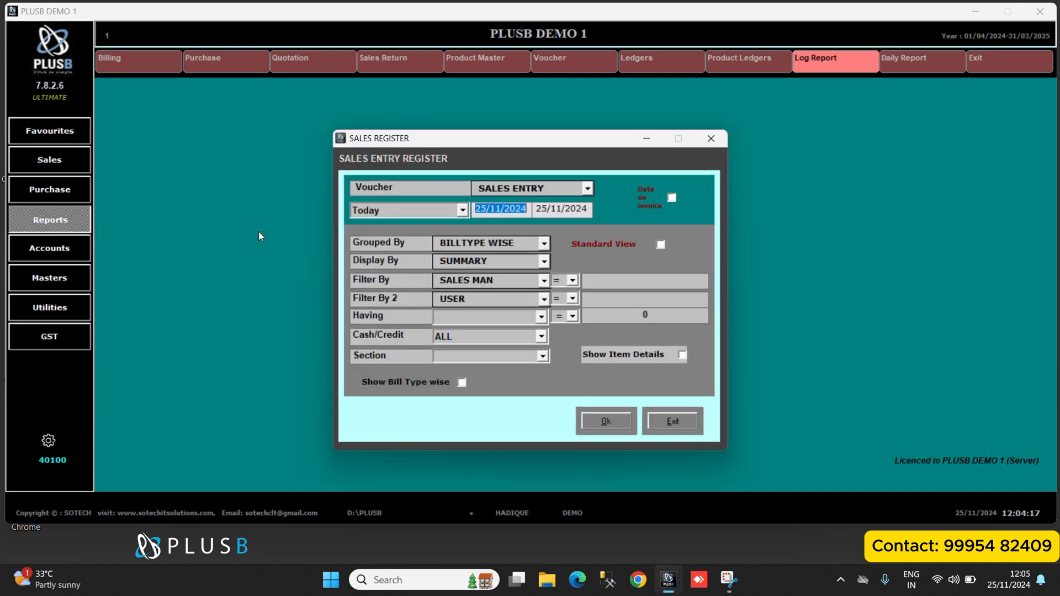
click(711, 138)
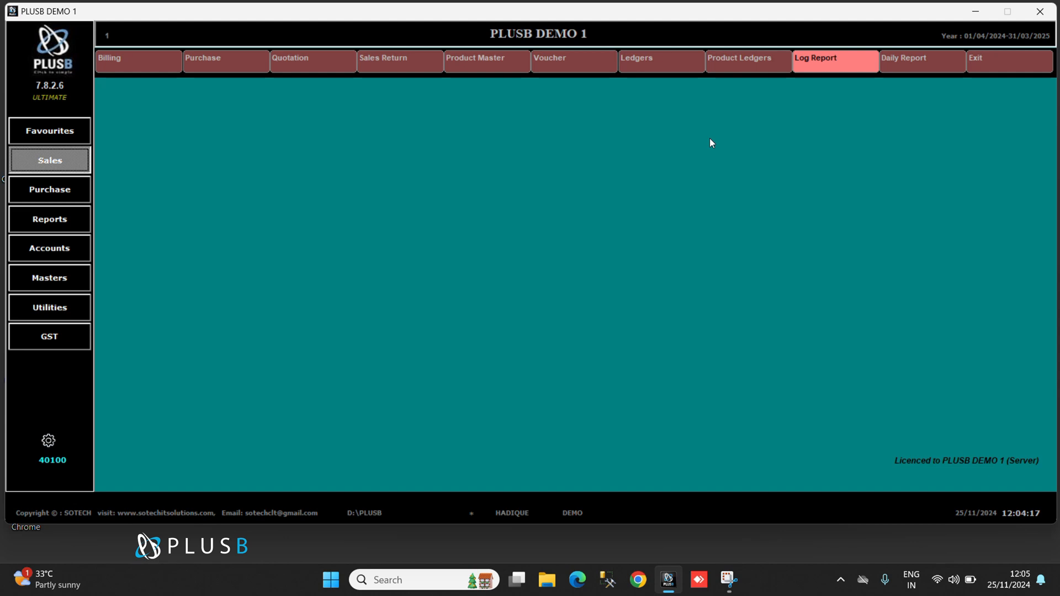
click(64, 254)
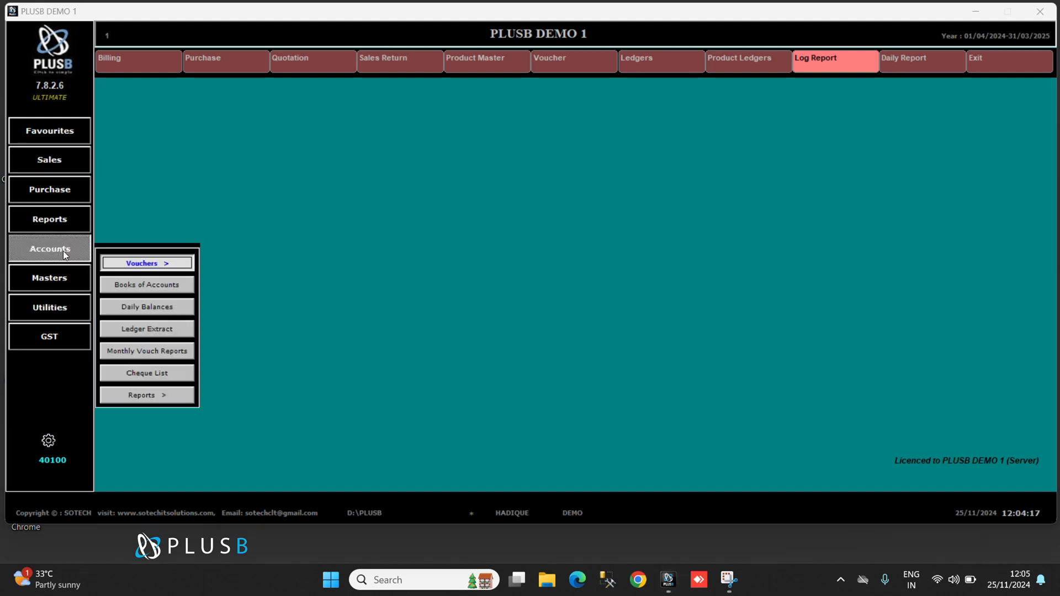
click(160, 264)
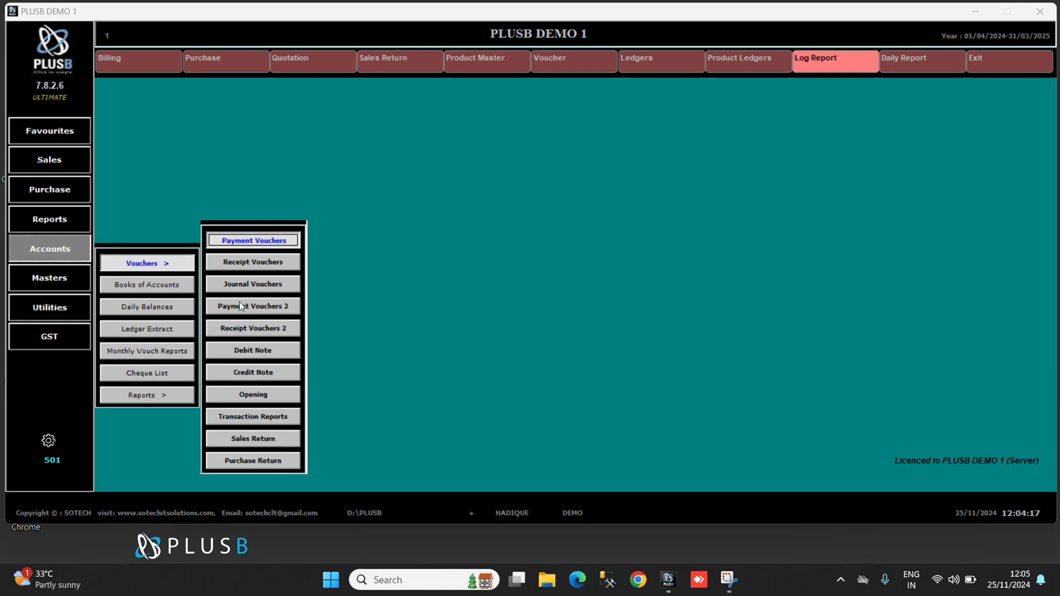
click(152, 402)
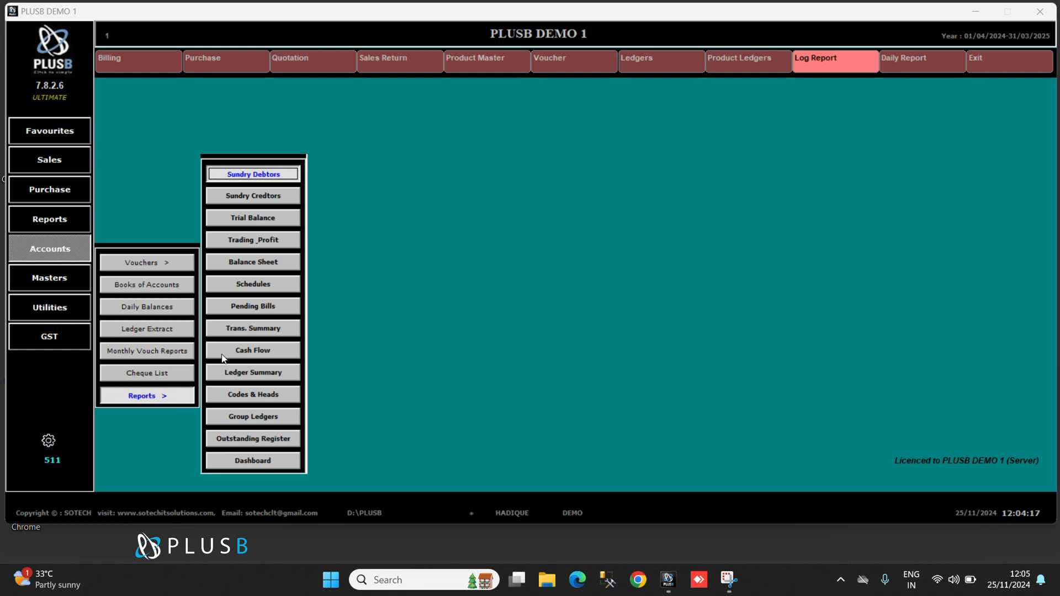
click(54, 282)
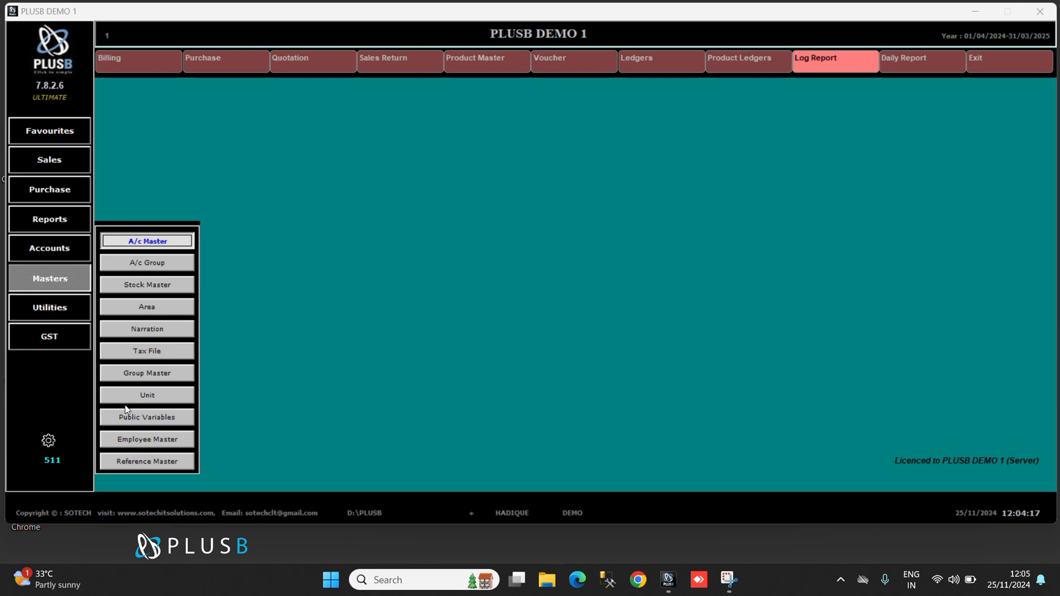
Review the company name, address and mobile phone fields in the company details configuration and update the settings.
click(49, 440)
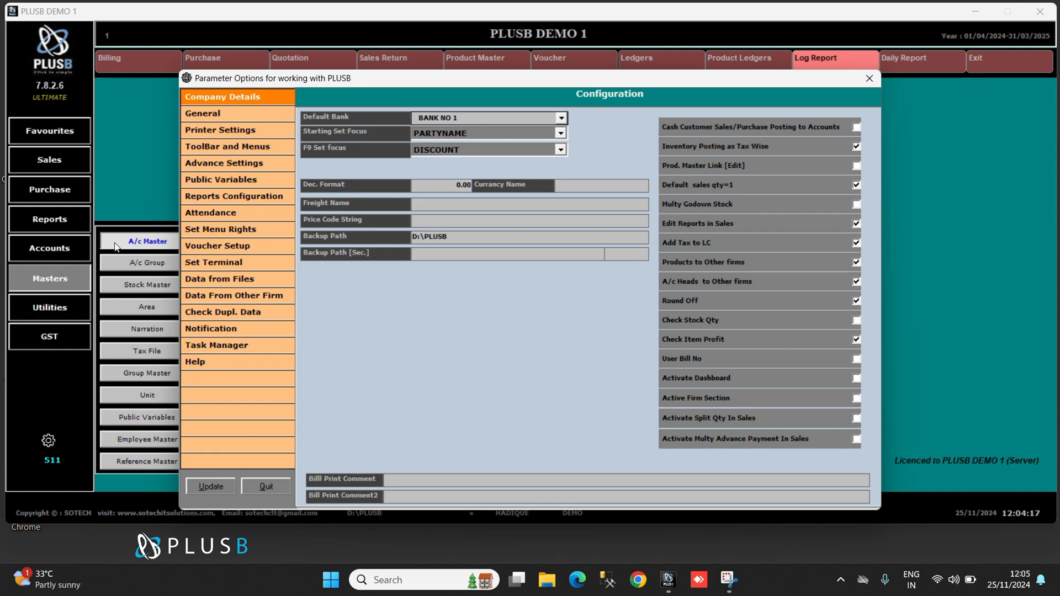
click(216, 98)
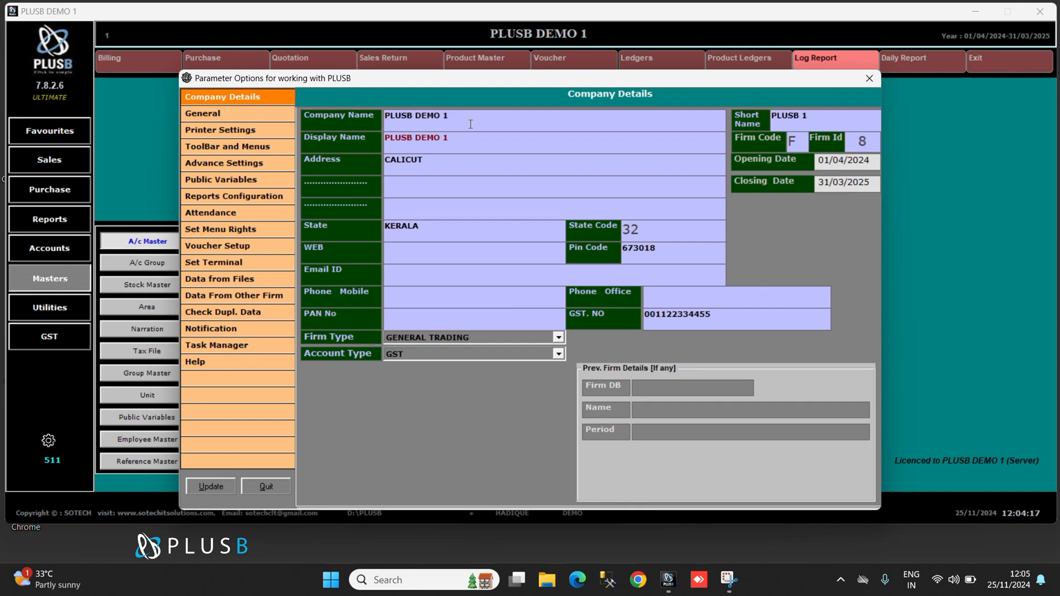
drag(473, 121, 358, 129)
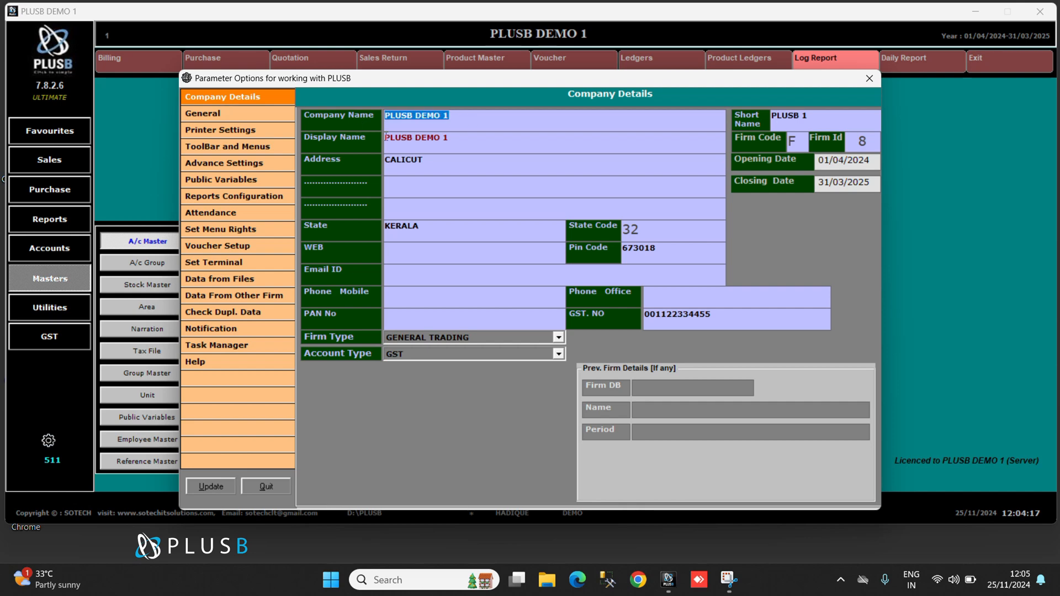
drag(440, 161, 340, 168)
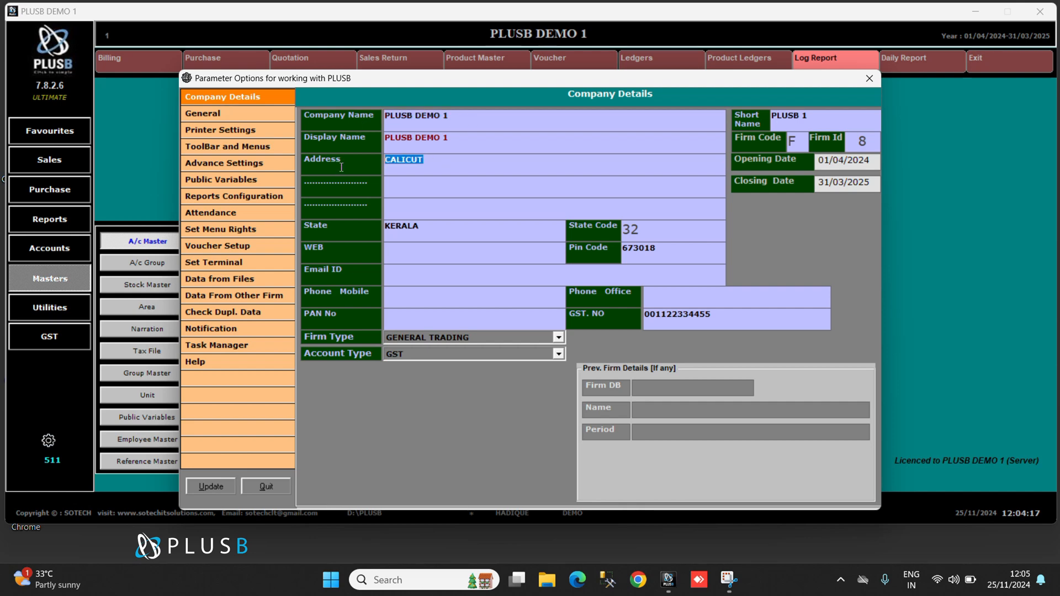
click(403, 296)
click(219, 482)
click(555, 326)
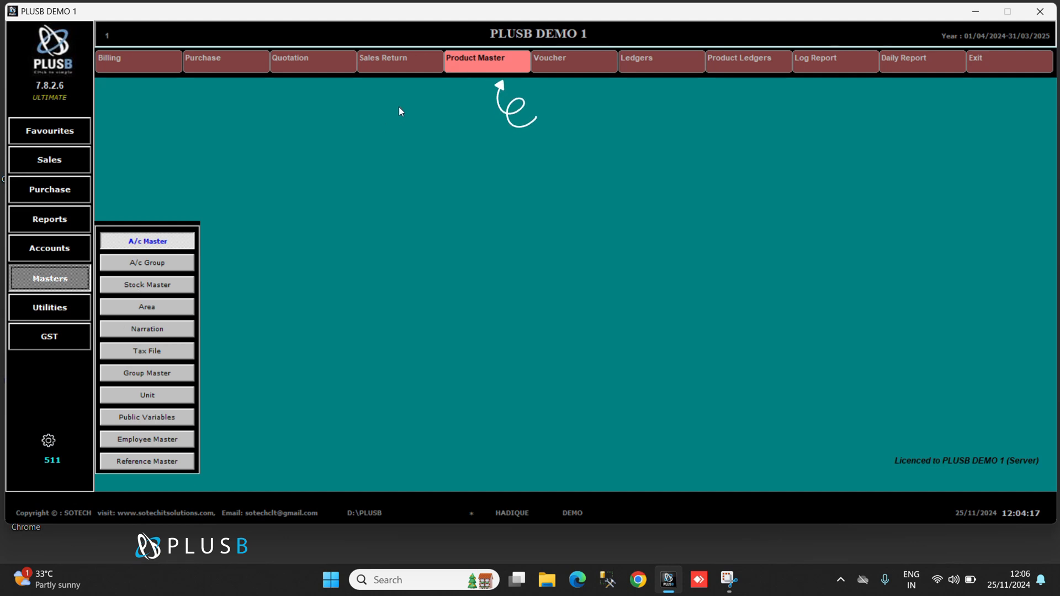
In the Product Master, add and save a new item group with code TEST and head TEST.
click(468, 61)
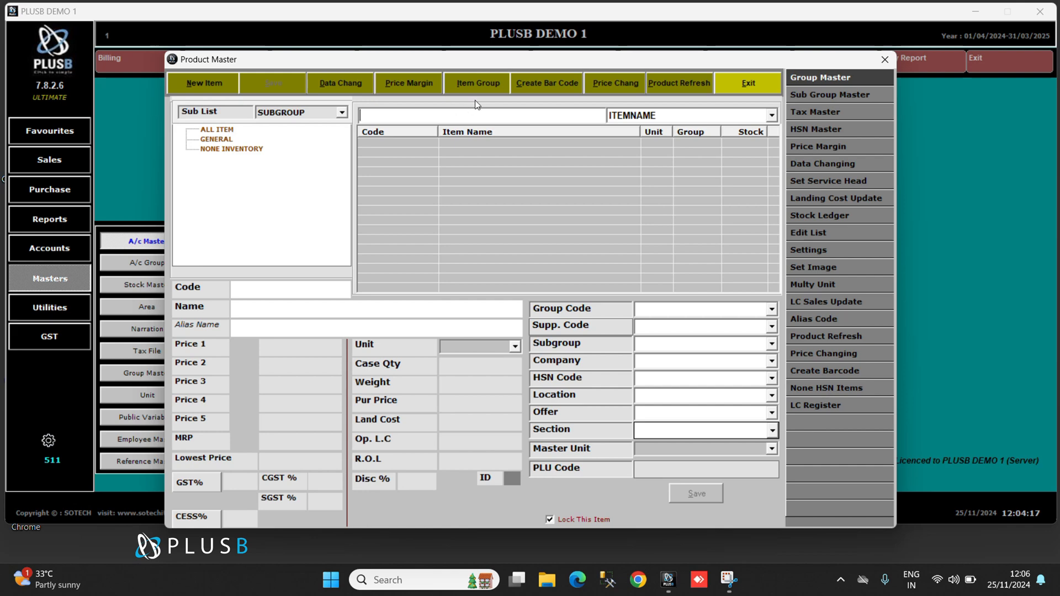
click(219, 150)
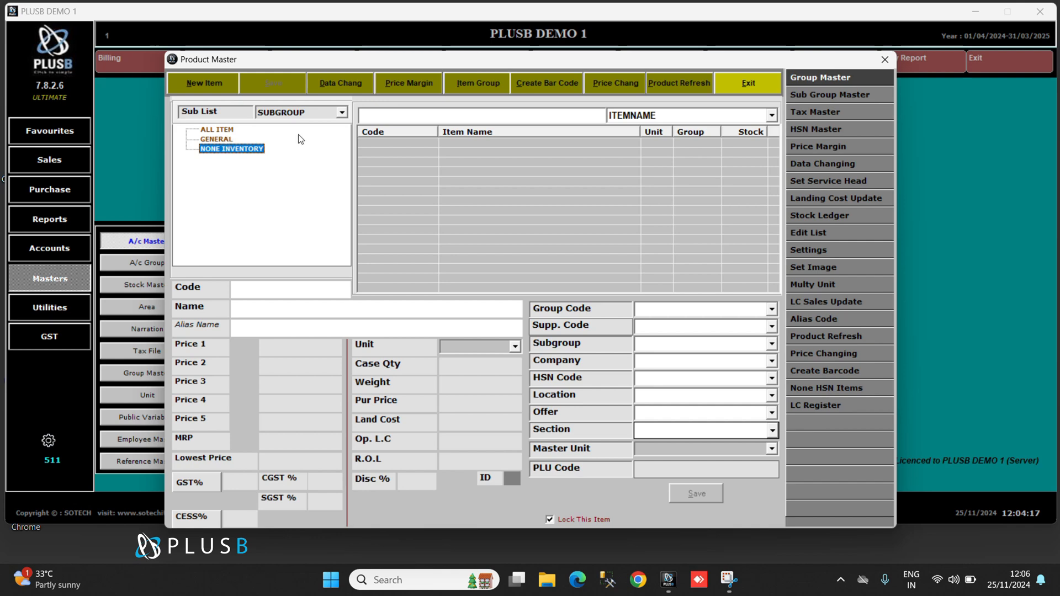
click(465, 85)
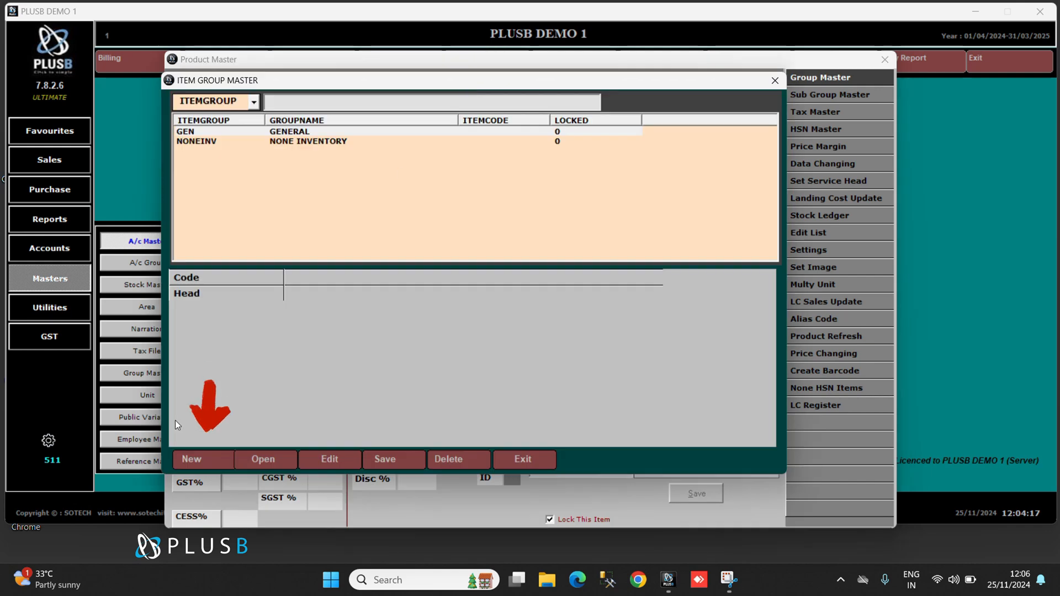
click(191, 460)
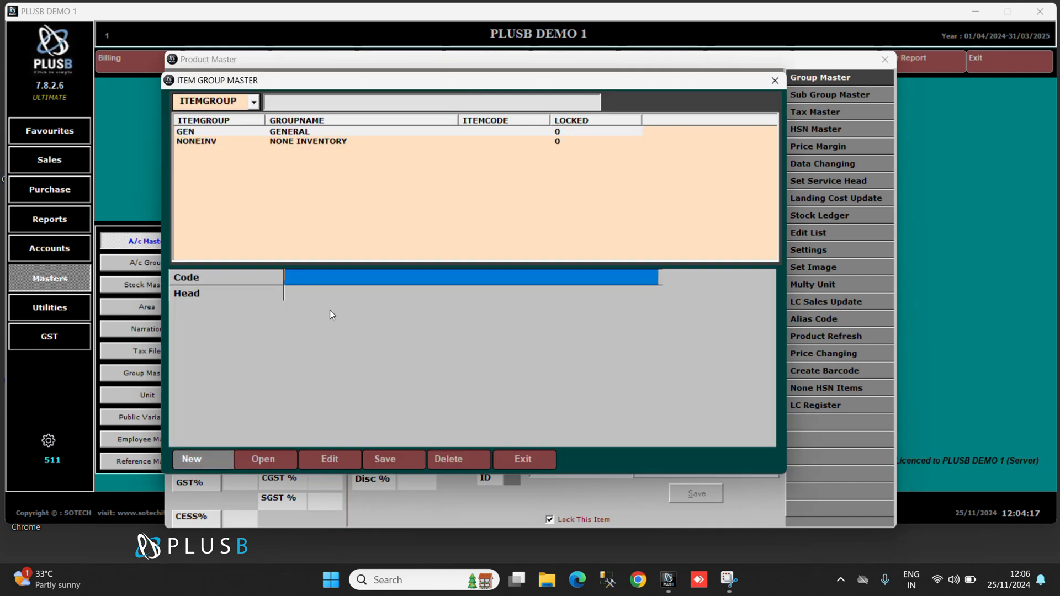
text(TEST)
key(Return)
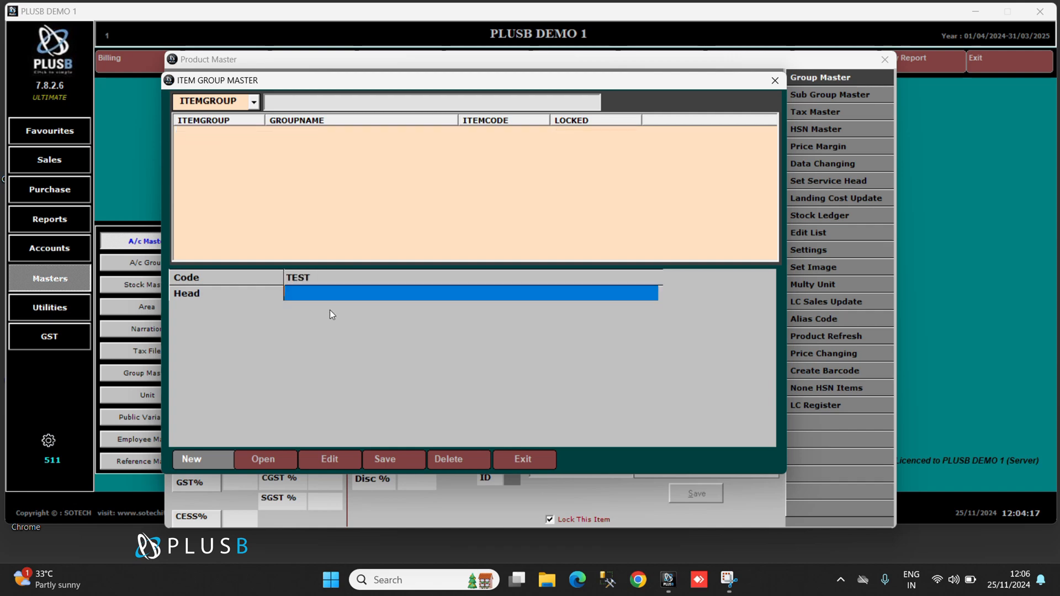
text(TEST)
key(Return)
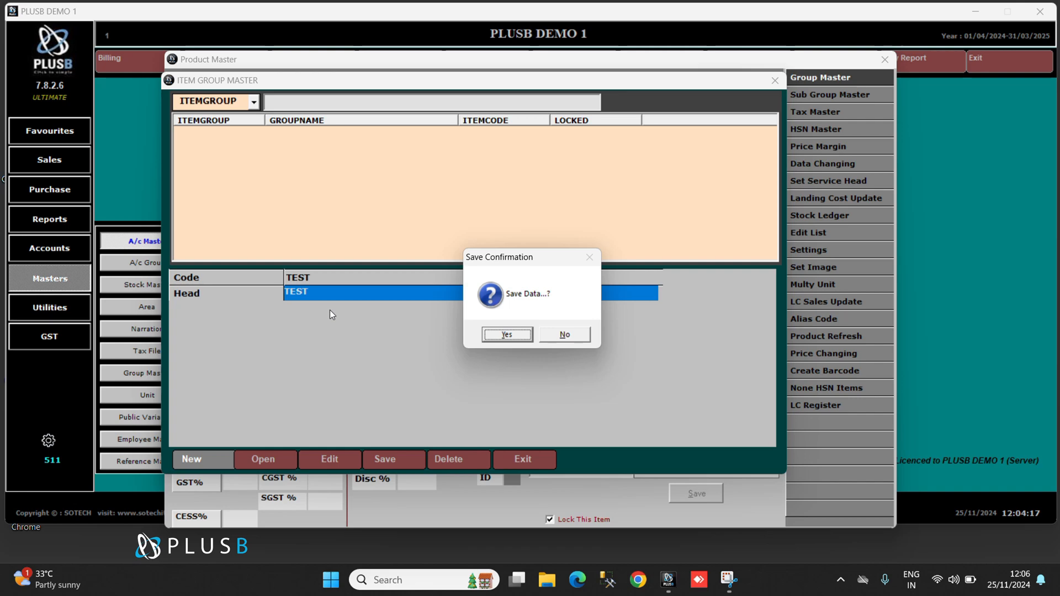
click(519, 338)
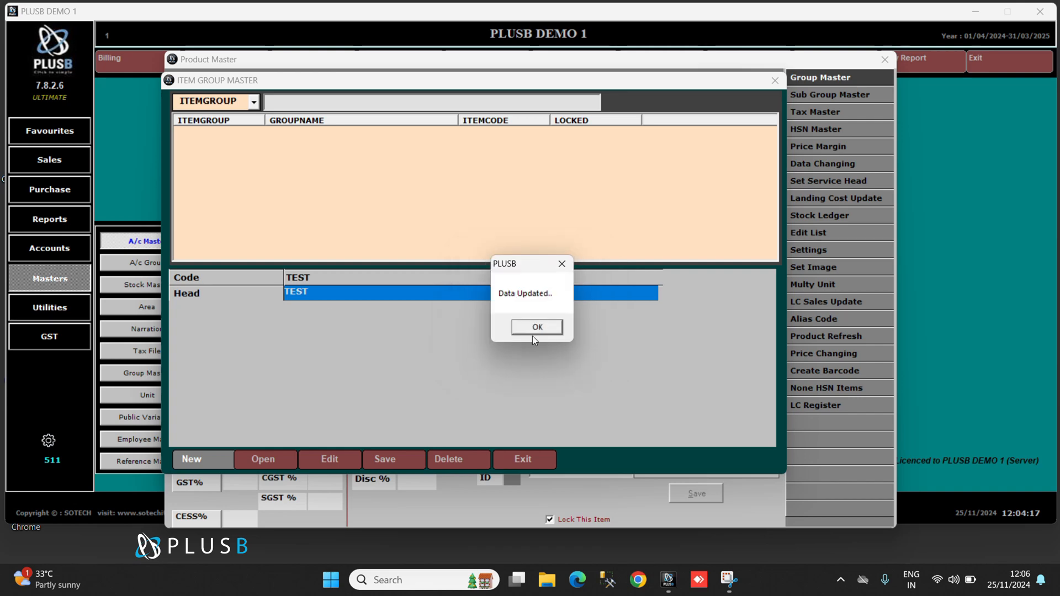
click(537, 327)
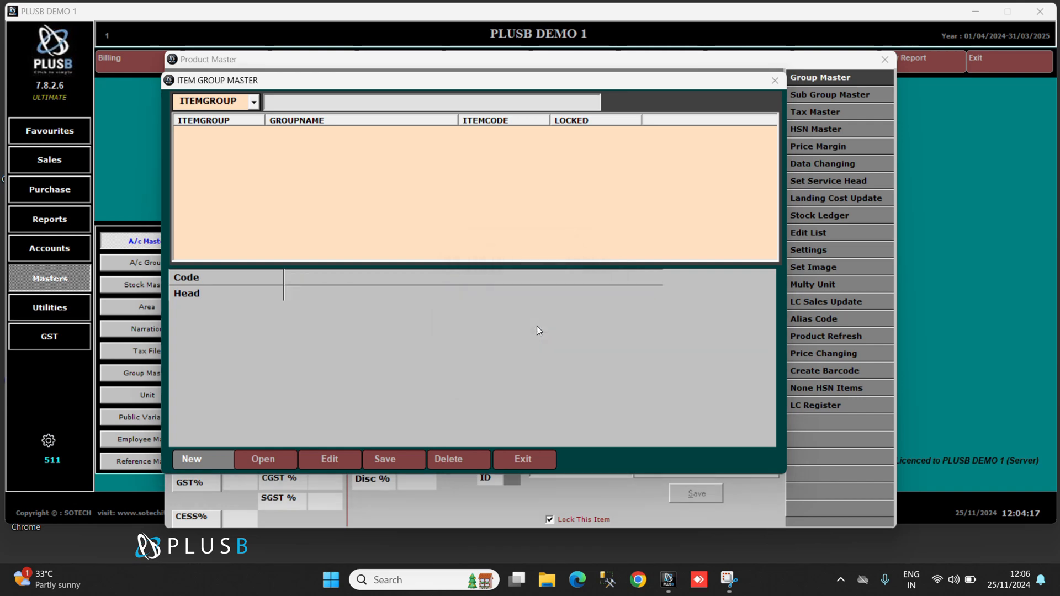
key(Escape)
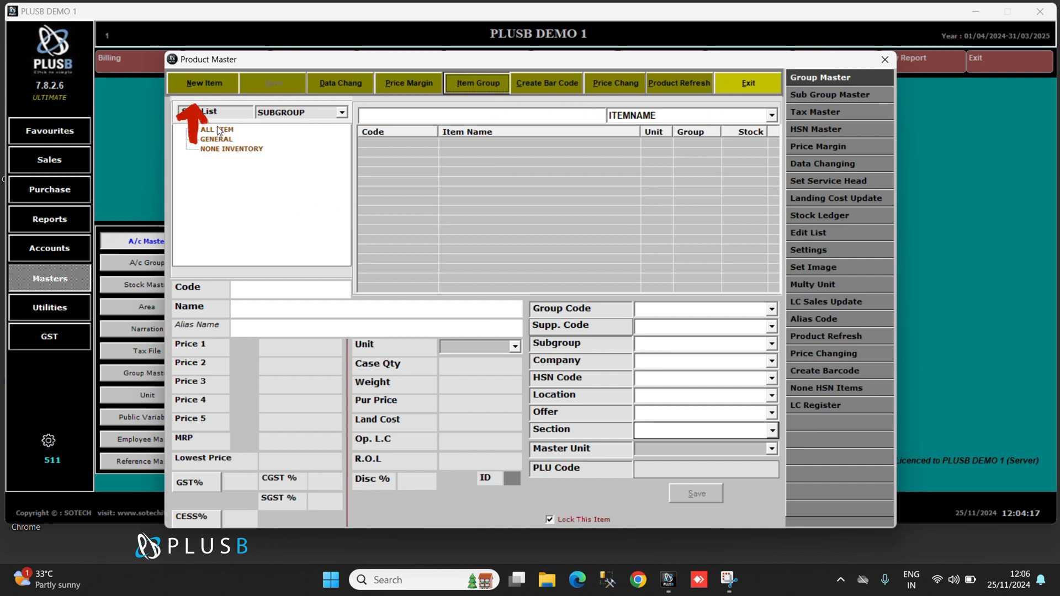
Start a new product with the code TEST1234 and the name TEST1234.
click(200, 83)
text(TEST1234)
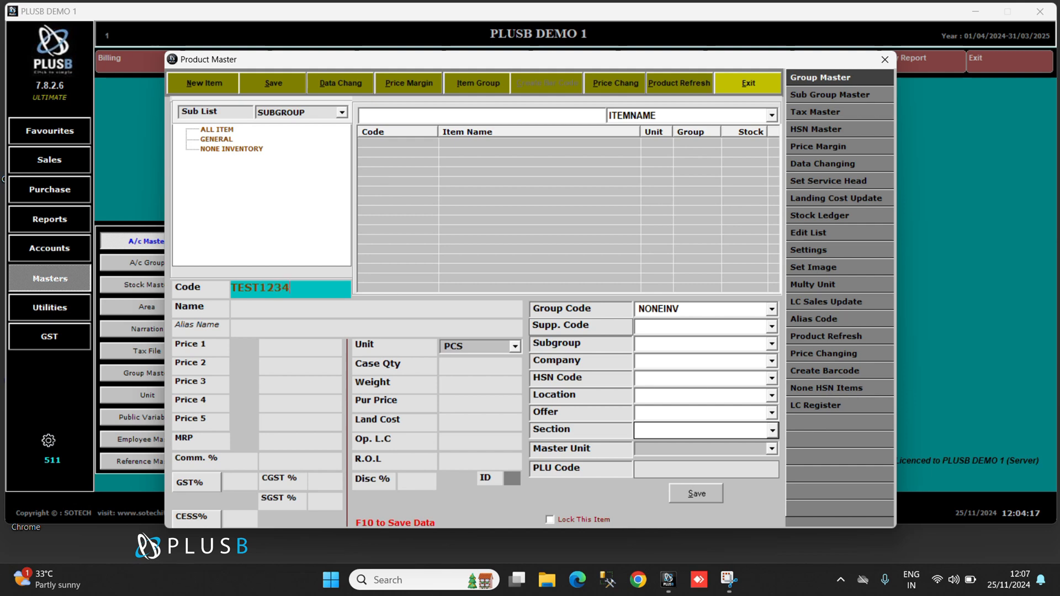
key(Return)
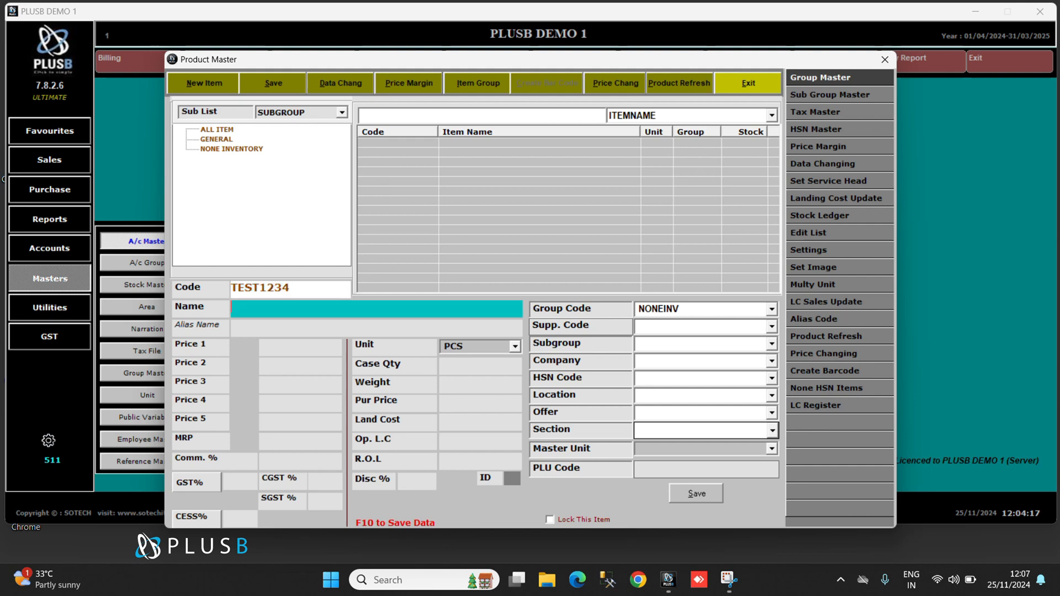
text(TEST1234)
key(Return)
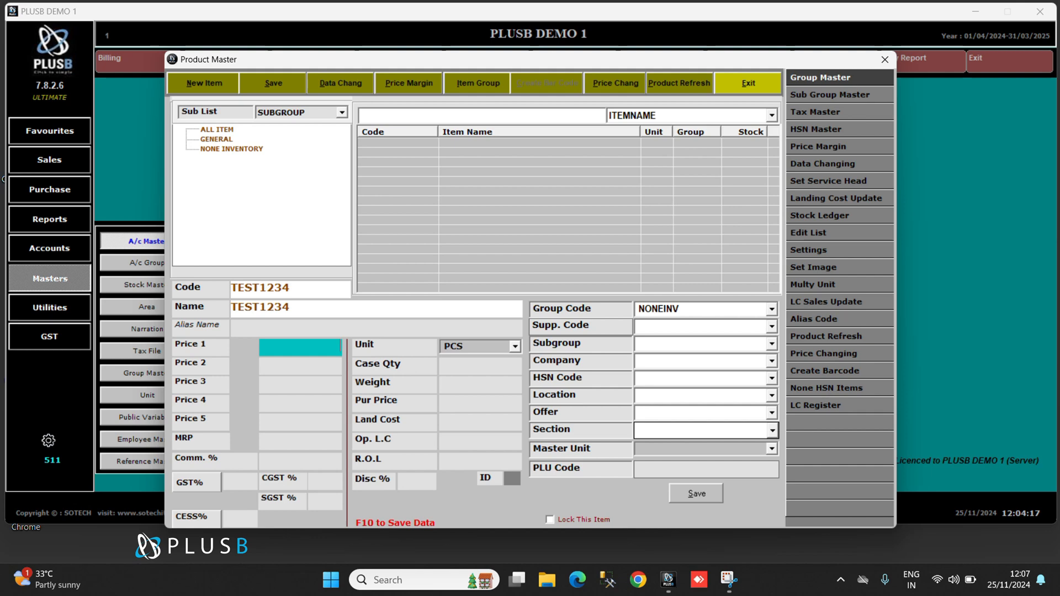
Set the product's Price 1 to 100 and its MRP to 150, leaving Prices 2 to 5 empty.
text(100)
key(Return)
key(Return)
key(Return)
key(Return)
key(Return)
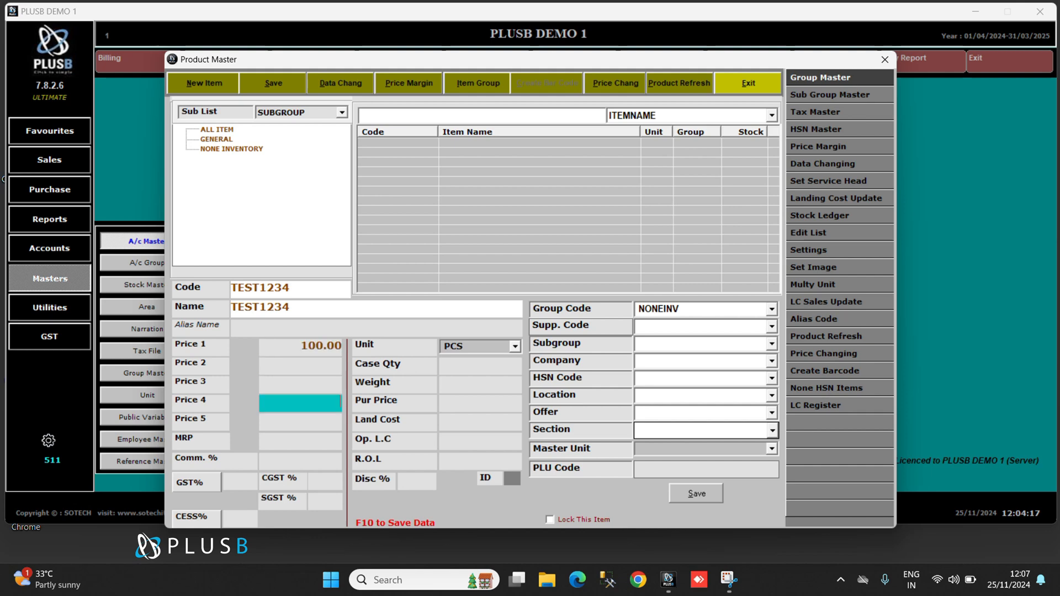
text(1)
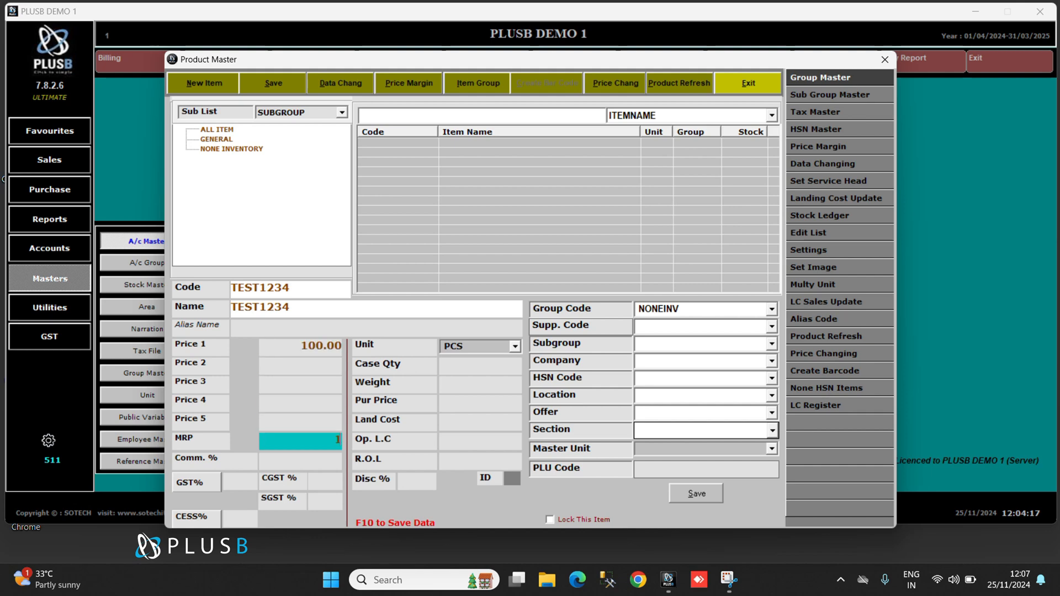
text(50)
key(Return)
Set the product's GST rate to 18 %, accept the CGST and SGST split, and leave the cess empty.
text(1)
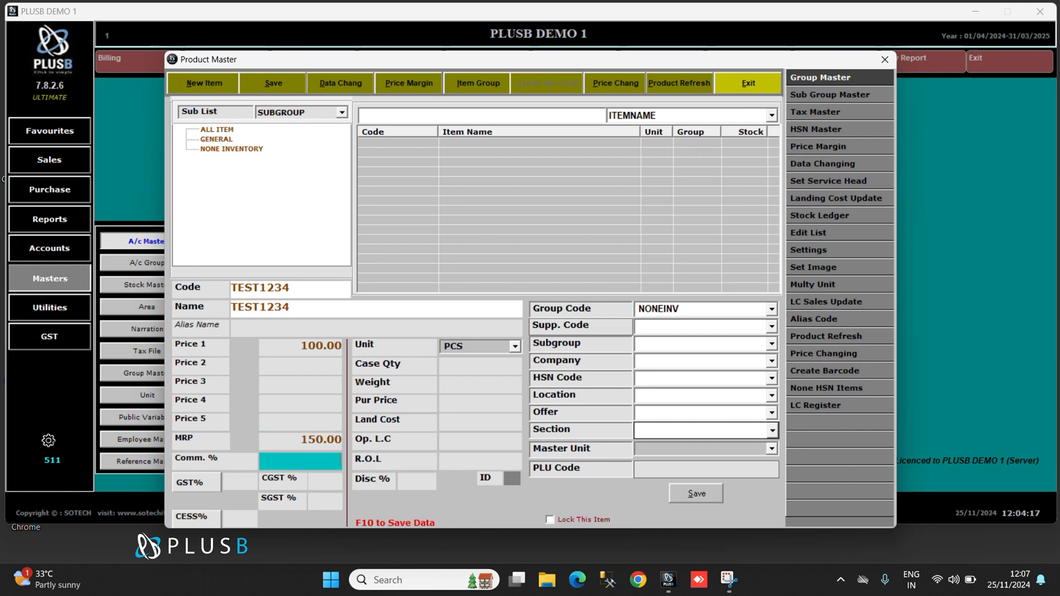
click(231, 483)
text(18)
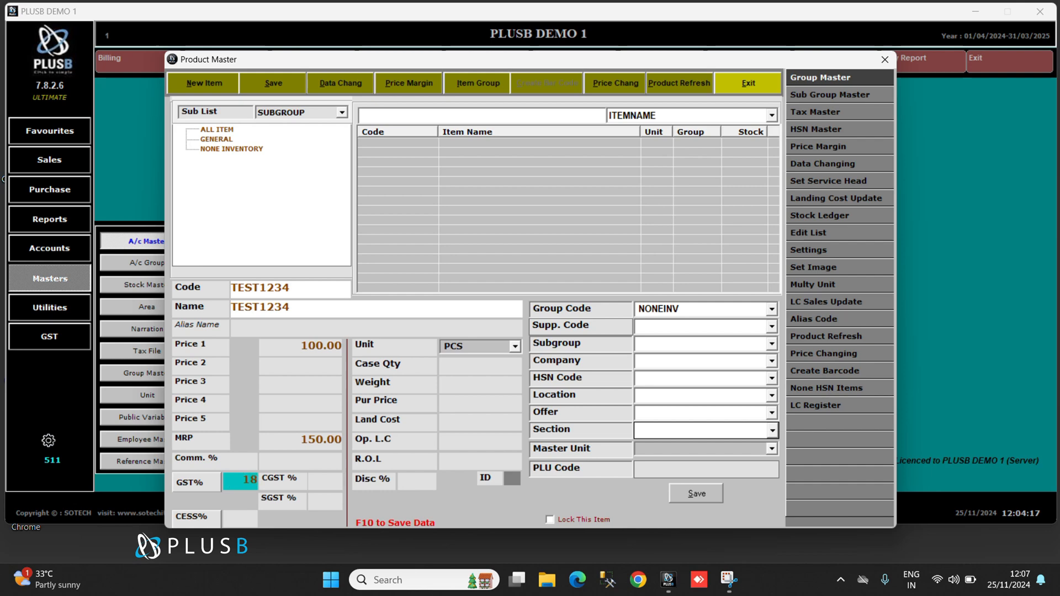
key(Return)
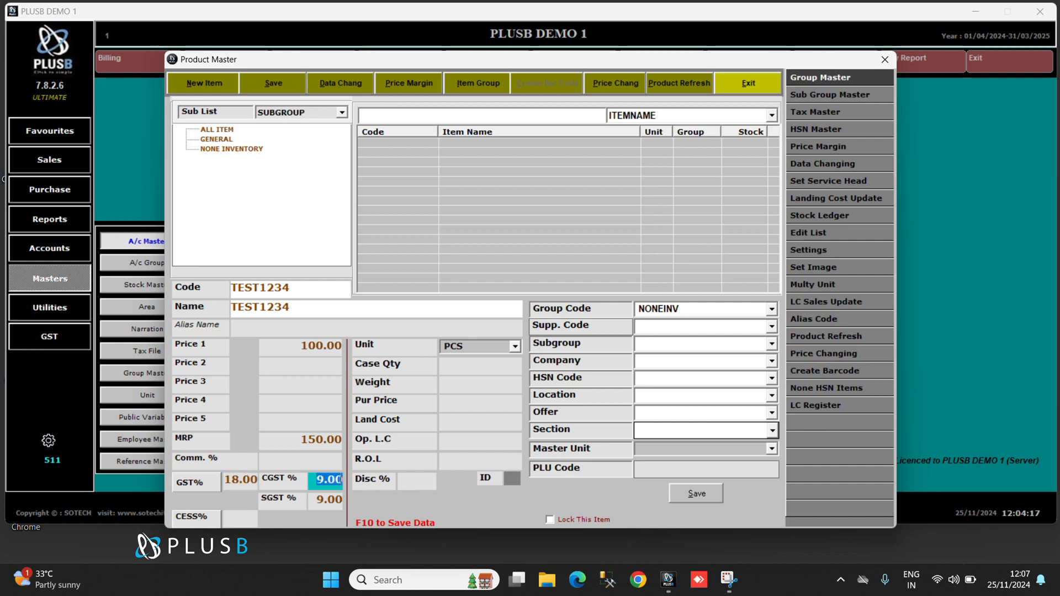
key(Return)
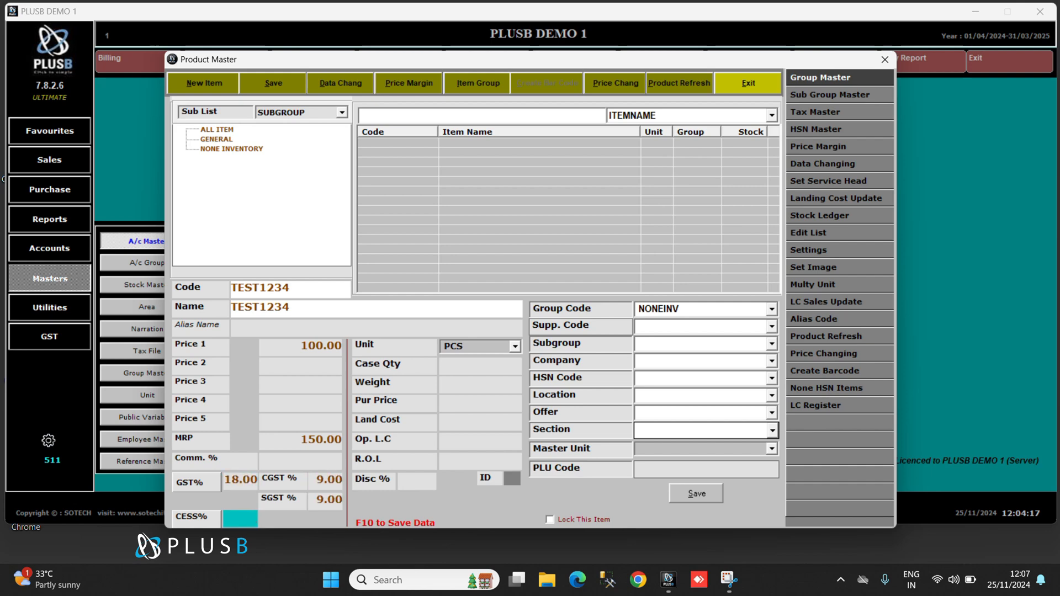
key(Return)
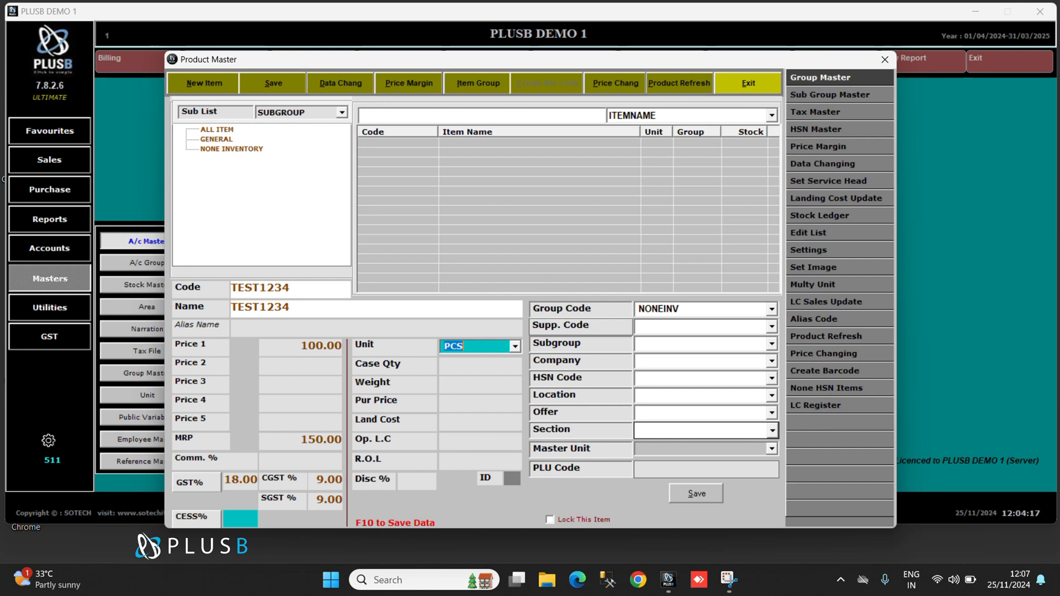
Keep PCS as the product's unit and set the purchase price to 70 and the land cost to 80.
key(Return)
key(Return)
key(Return)
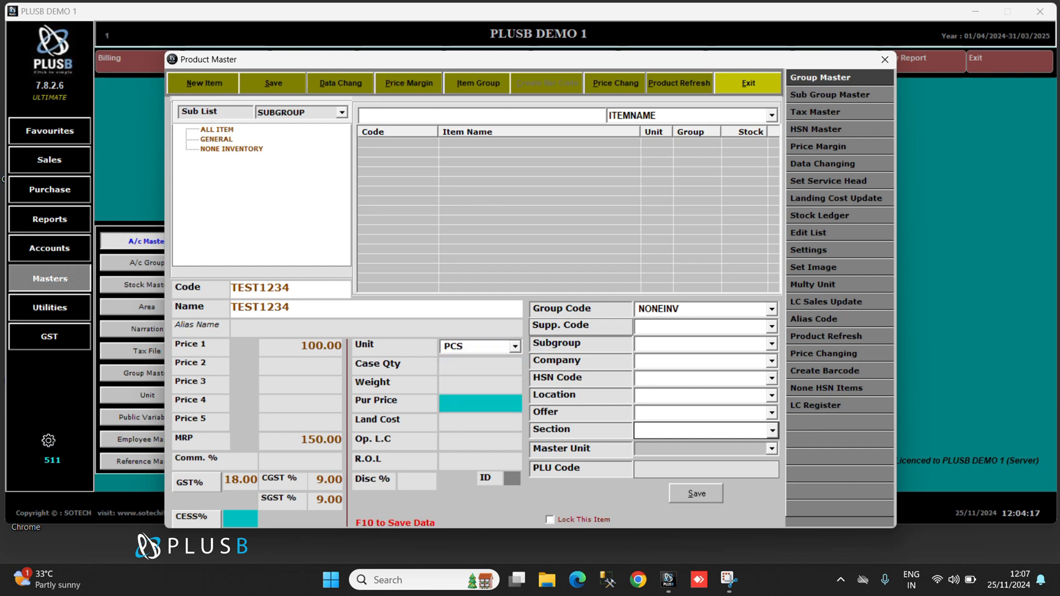
text(70)
key(Return)
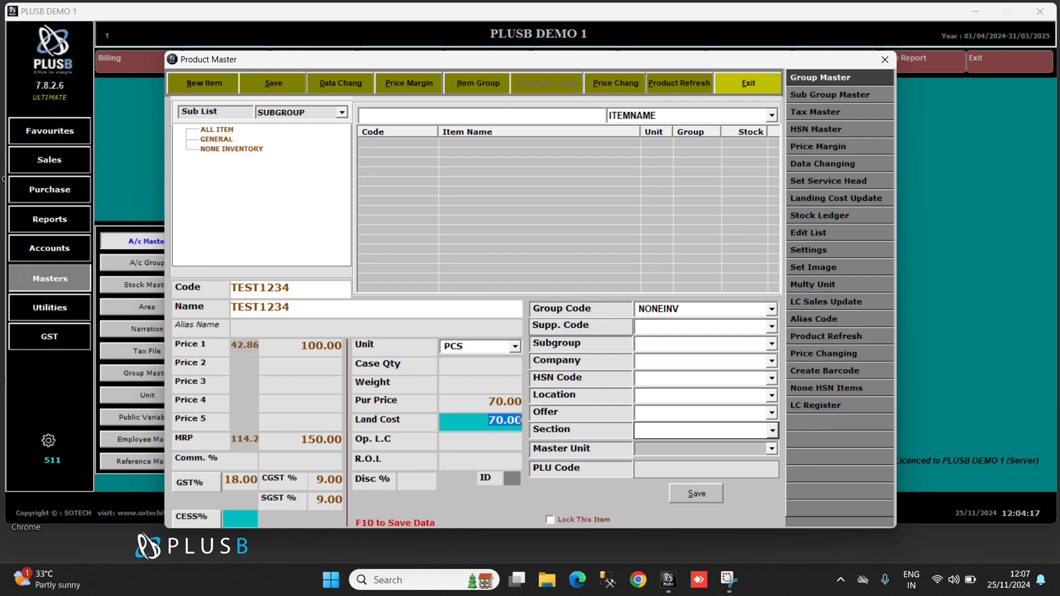
text(80)
key(Return)
key(Return)
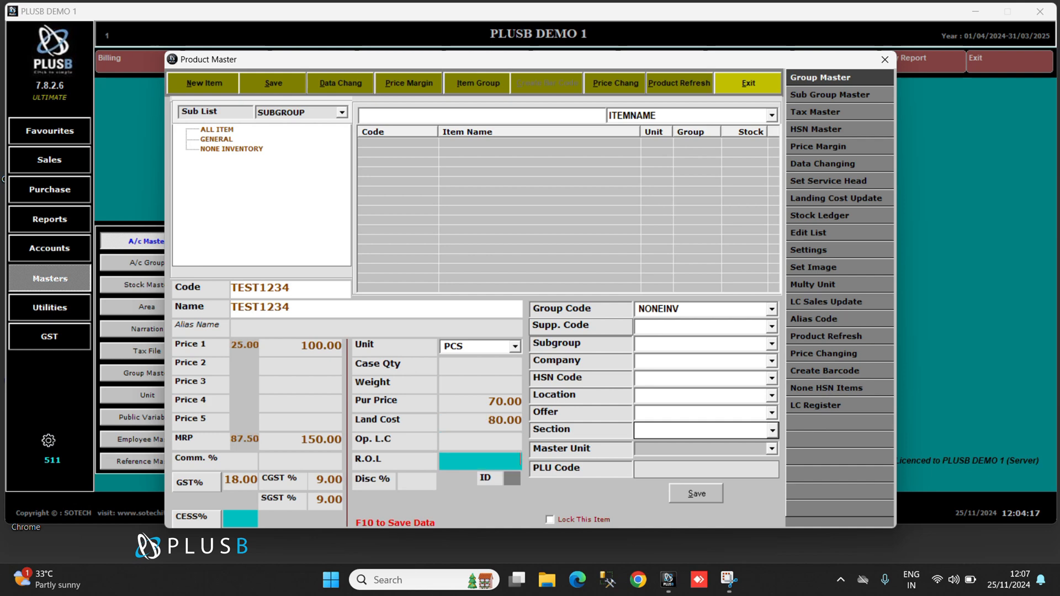
Replace the product's group code with TEST, chosen from the group lookup list.
double_click(691, 311)
key(BackSpace)
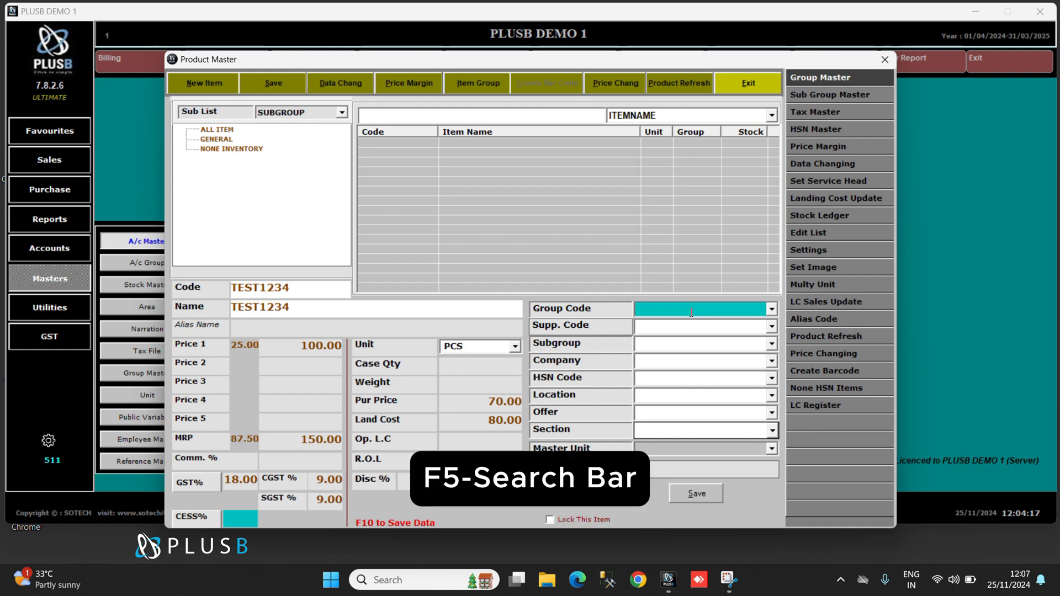
key(F5)
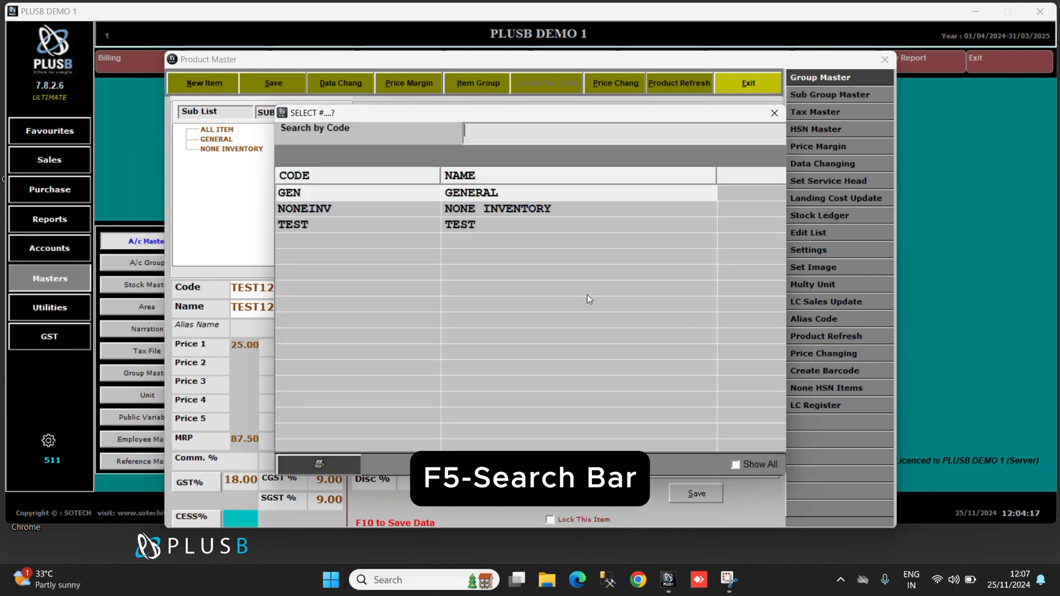
click(478, 224)
double_click(478, 223)
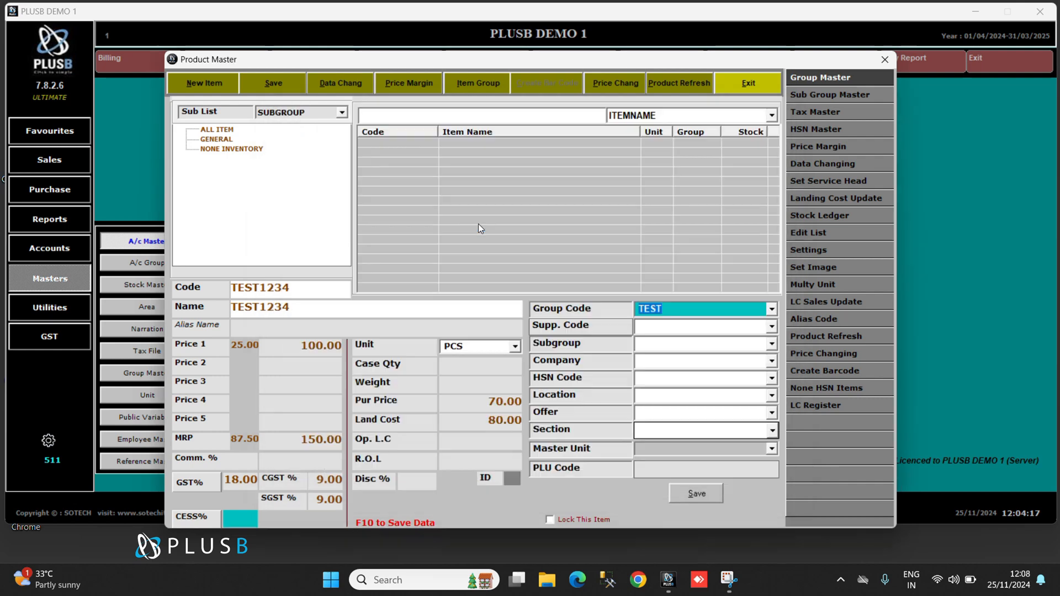
key(Return)
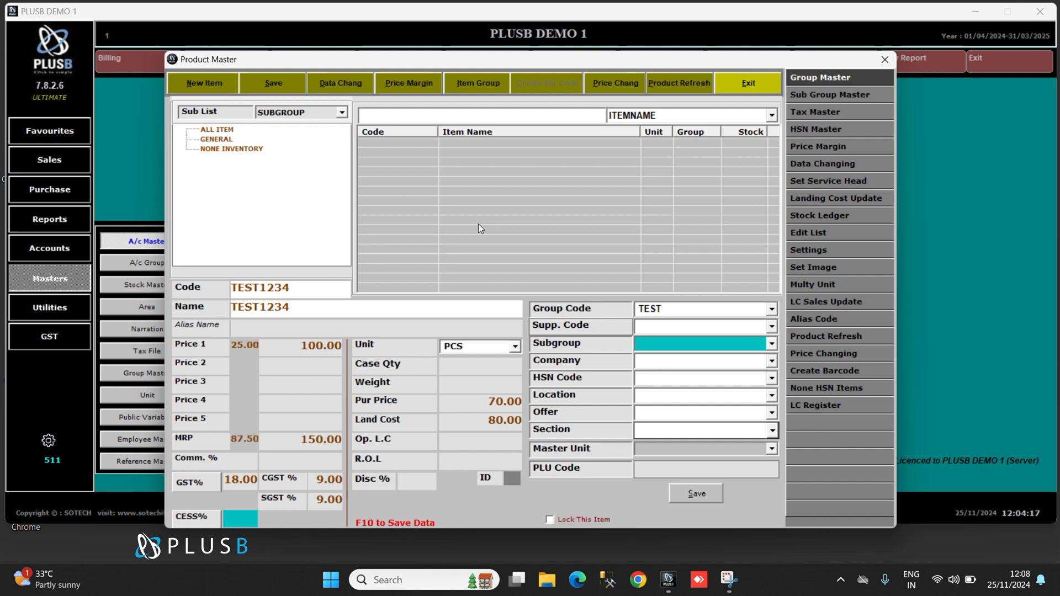
Look at the subgroup lookup list and the Sub Group Master, then close both without assigning a subgroup.
key(Return)
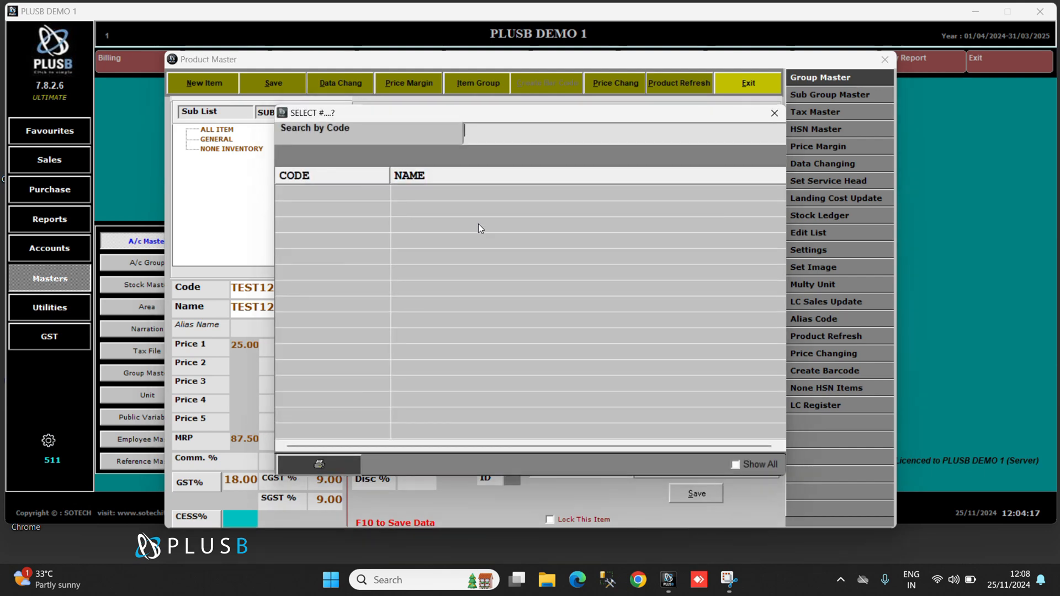
key(Escape)
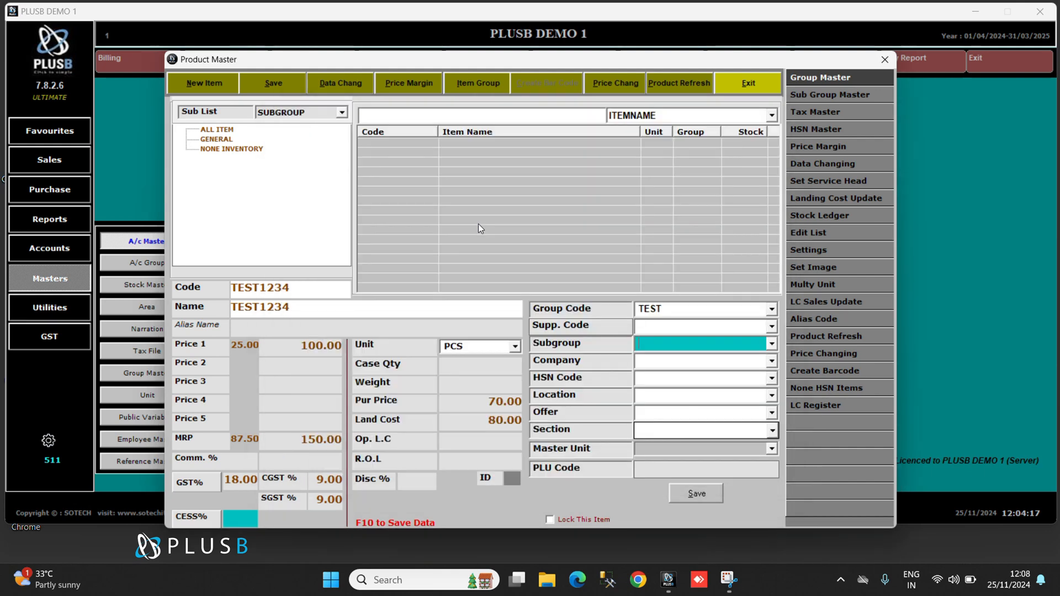
click(839, 98)
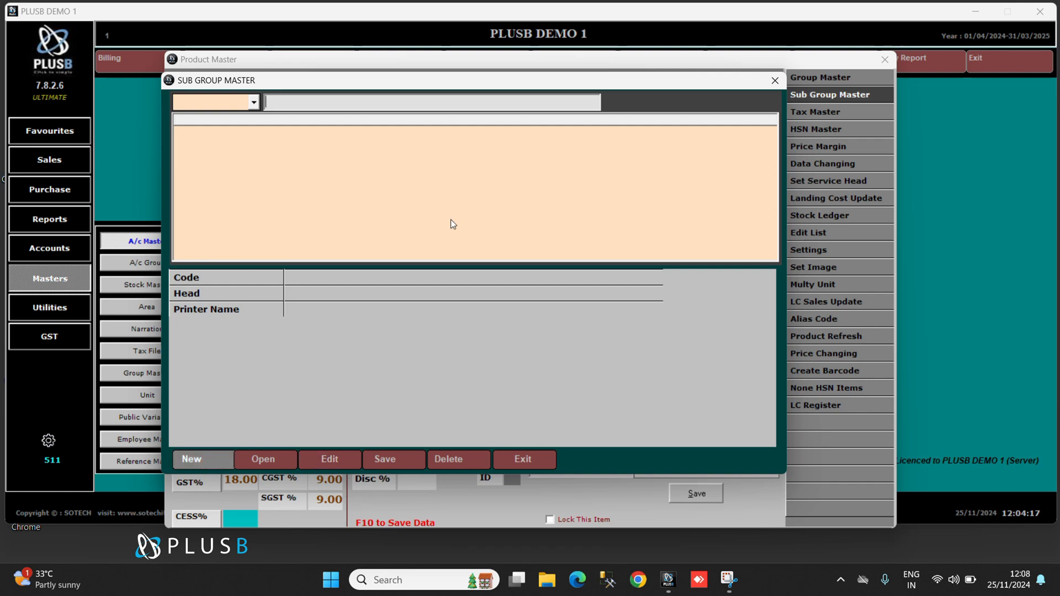
click(769, 85)
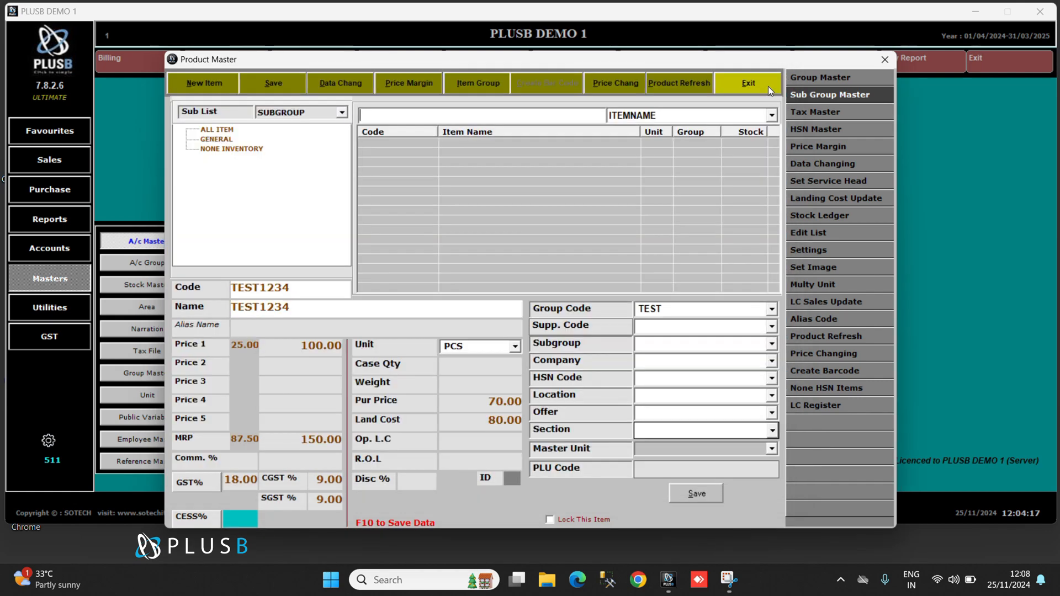
Review the HSN codes available in the HSN Code Master and close it.
click(649, 378)
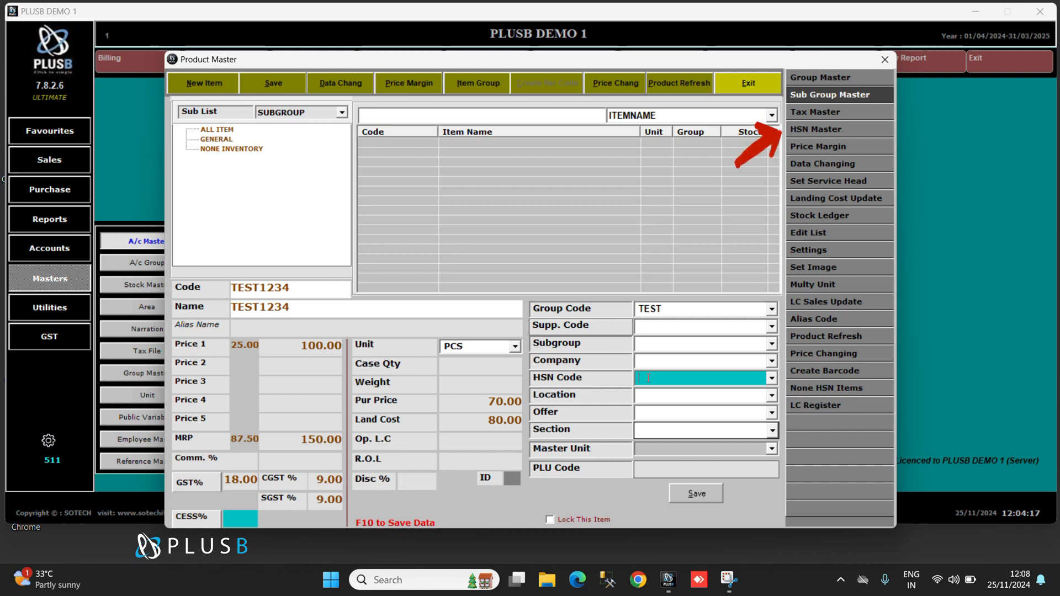
click(803, 134)
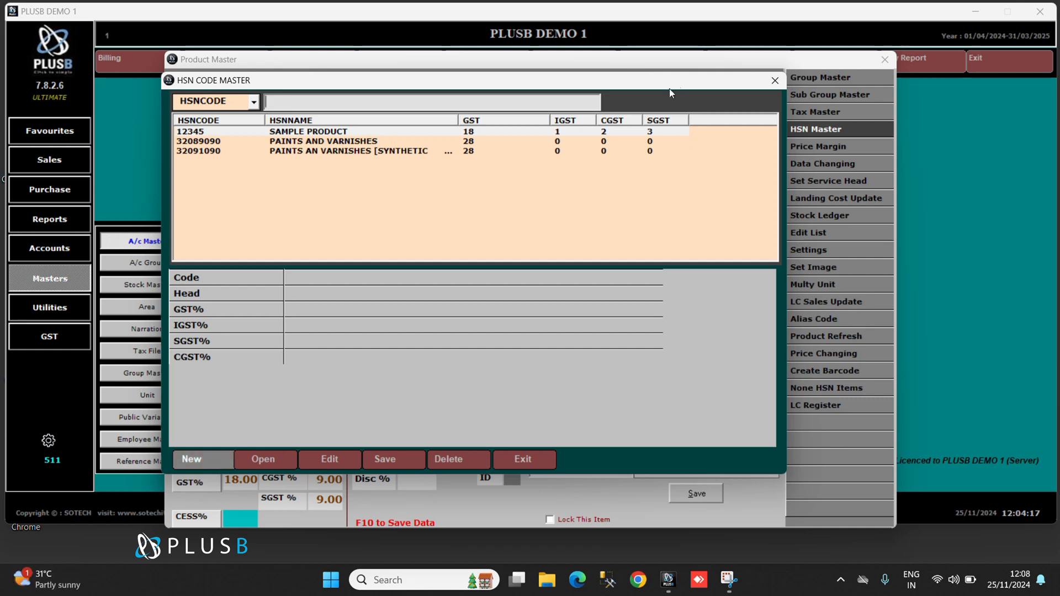
click(773, 83)
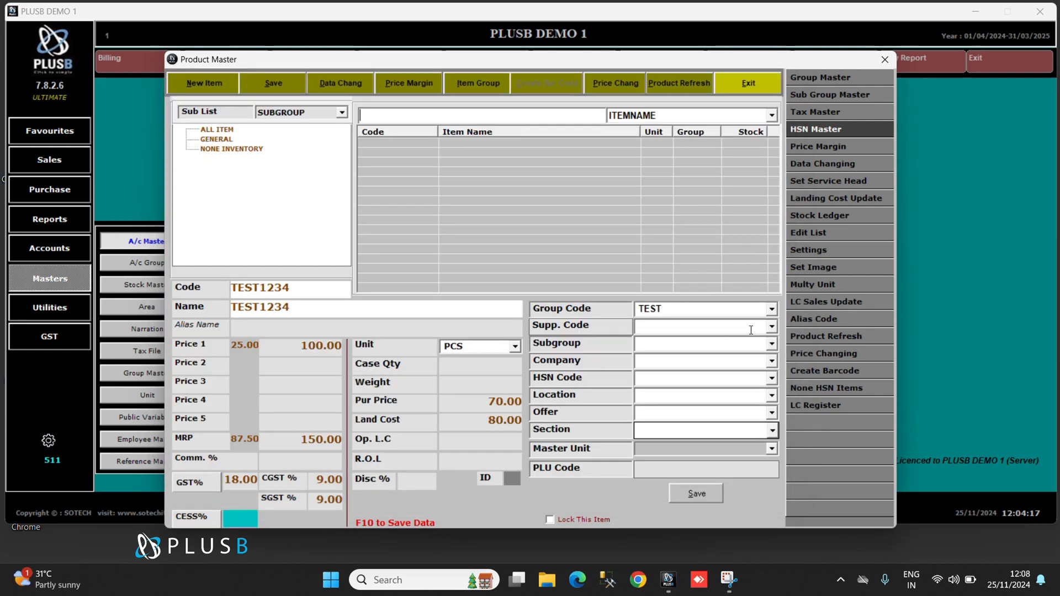
Set the product's HSN code to 12345.
click(648, 381)
key(Down)
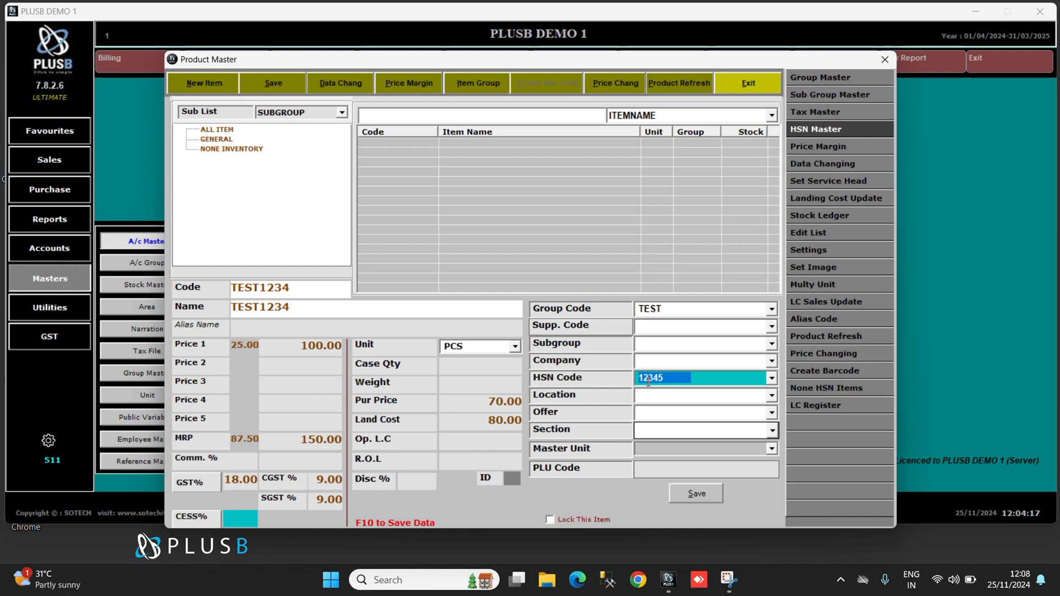
click(648, 382)
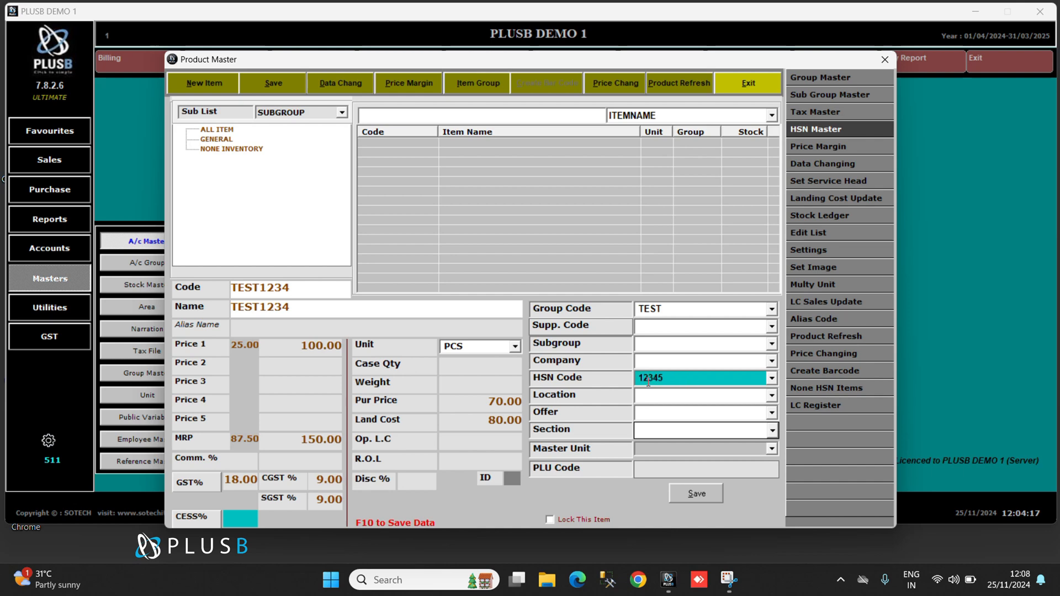
key(Return)
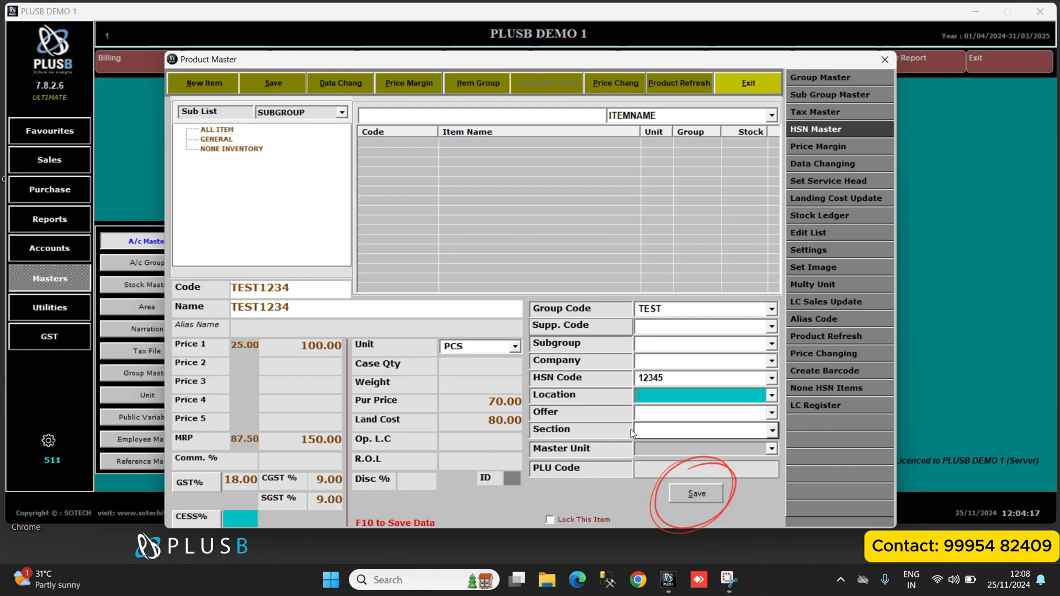
Save the product, decline creating another entry, and exit the Product Master.
click(688, 495)
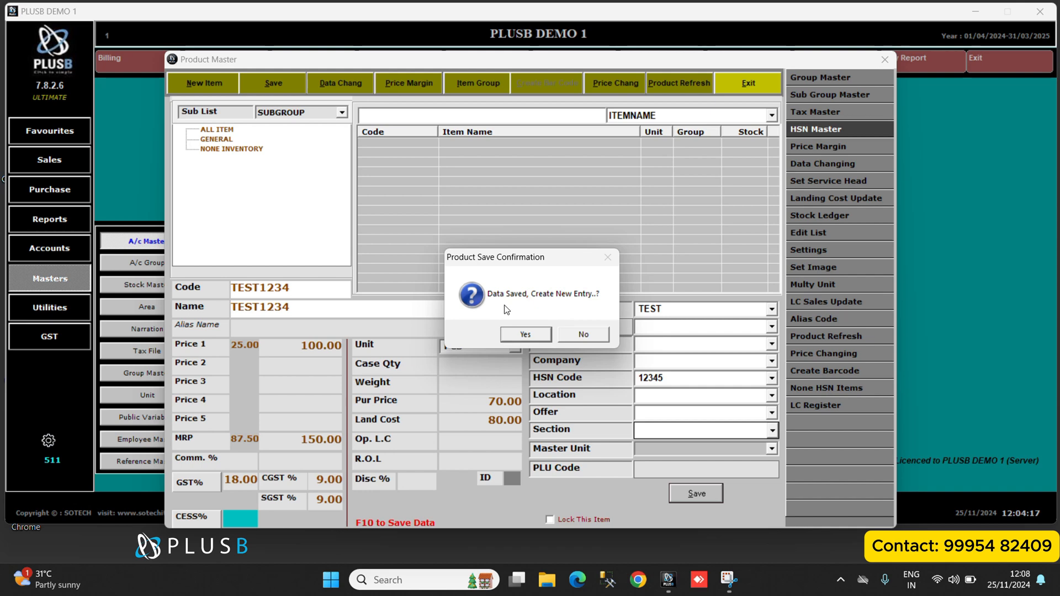
click(580, 334)
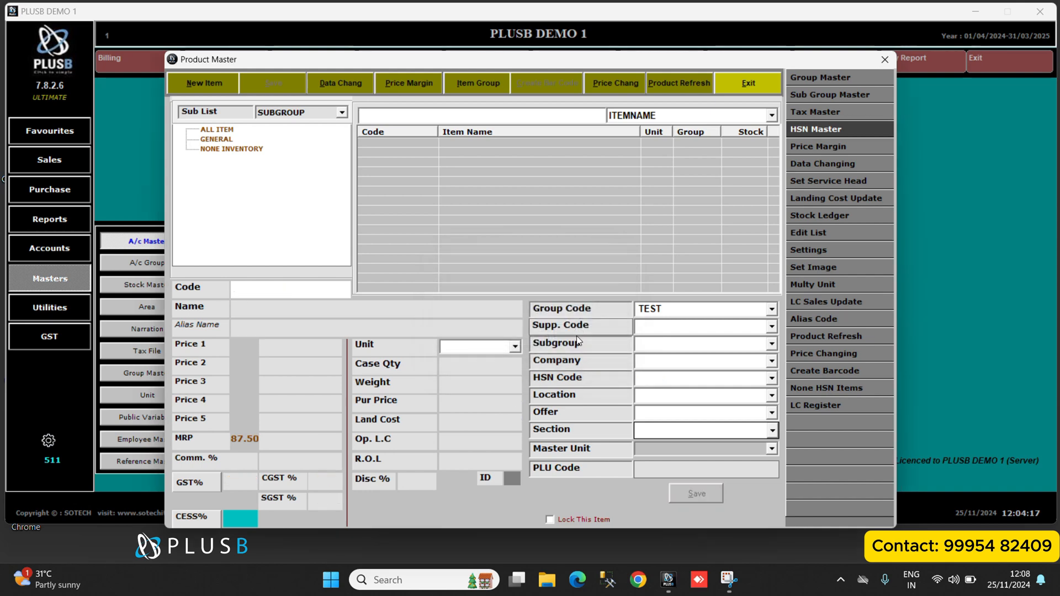
click(748, 83)
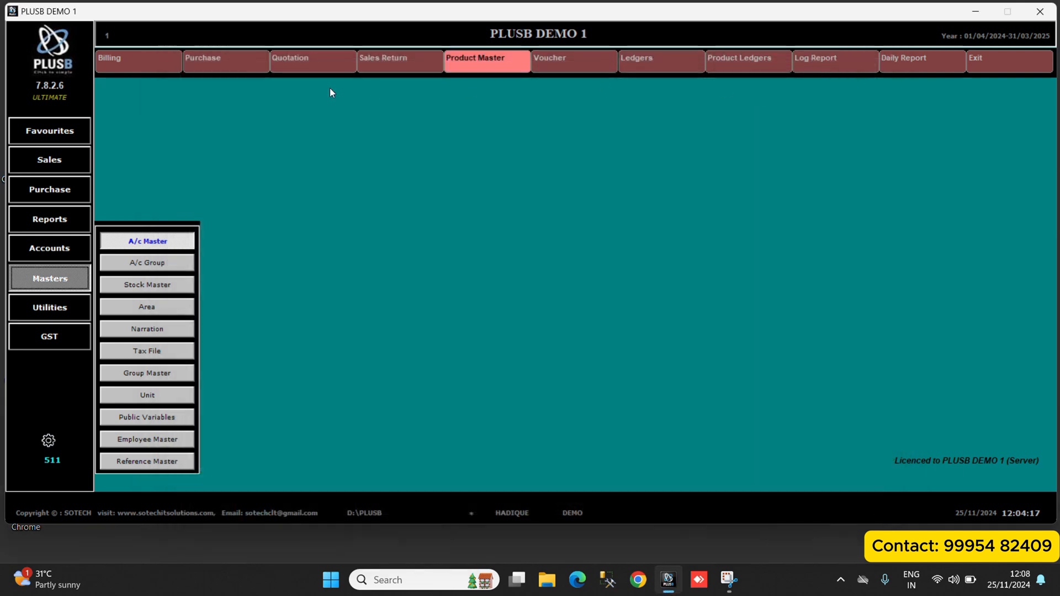
Start a purchase entry and keep CASH as its payment type.
click(213, 62)
click(302, 61)
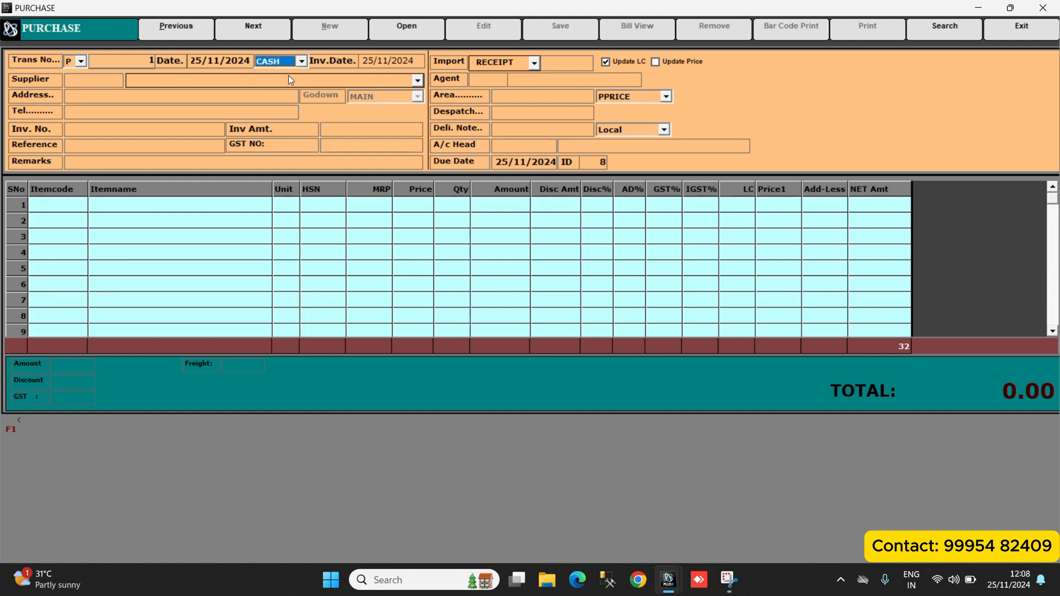
key(Return)
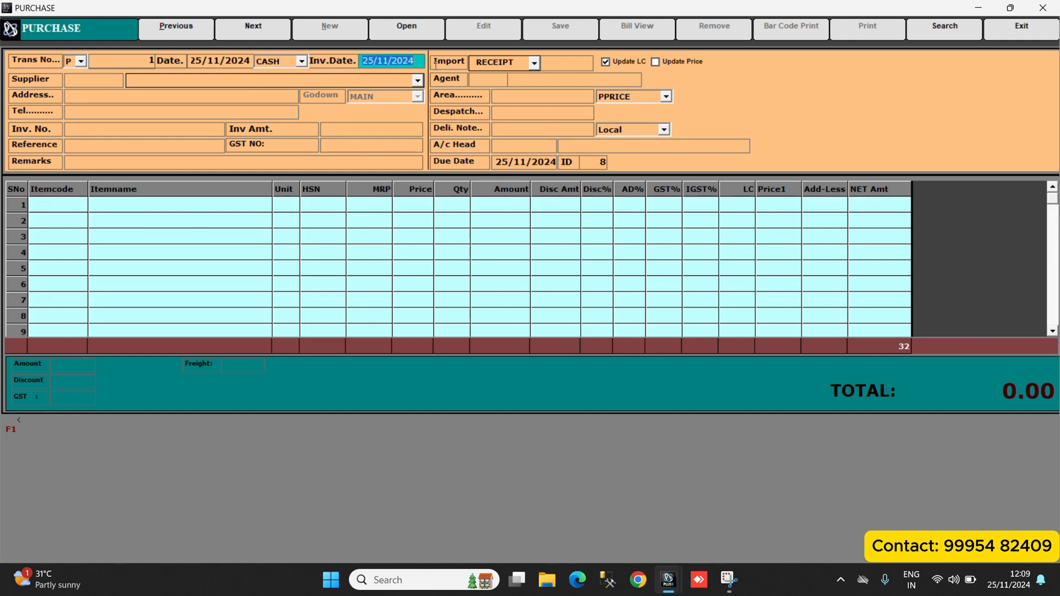
Look up the existing suppliers for the purchase and return to the empty supplier field.
click(140, 78)
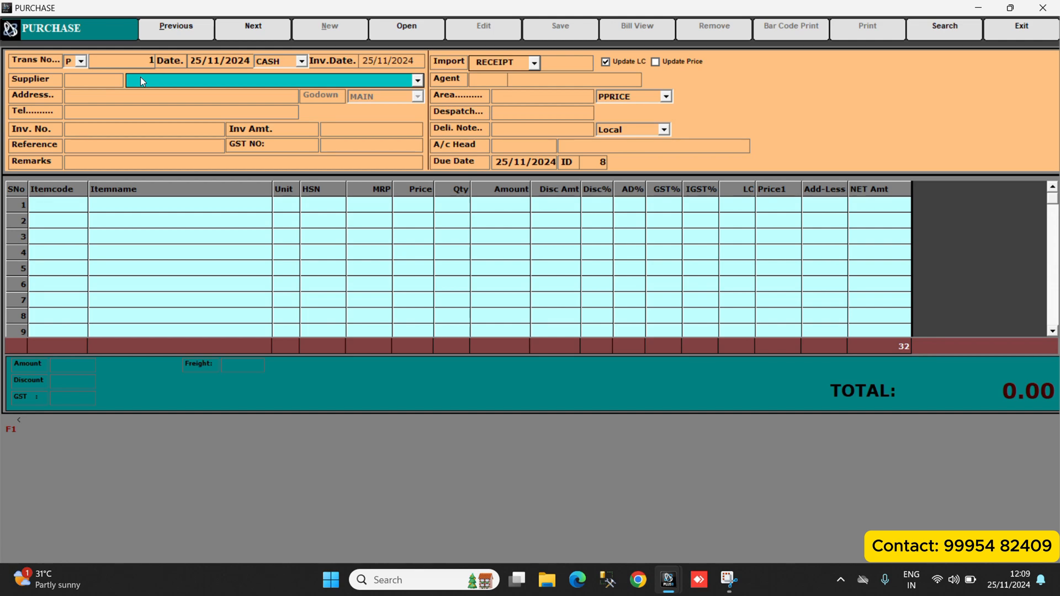
key(F5)
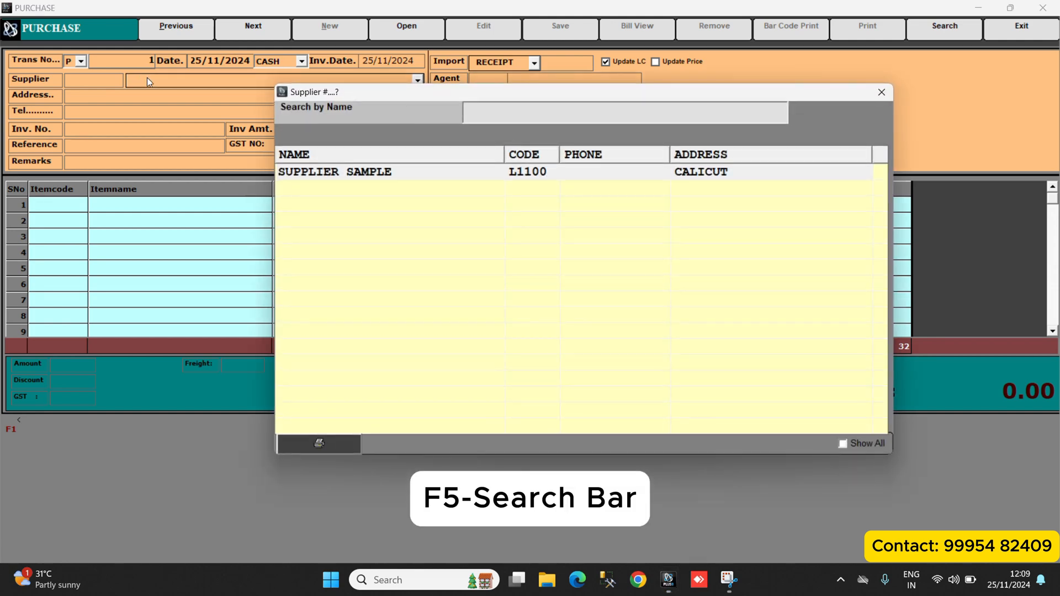
double_click(372, 177)
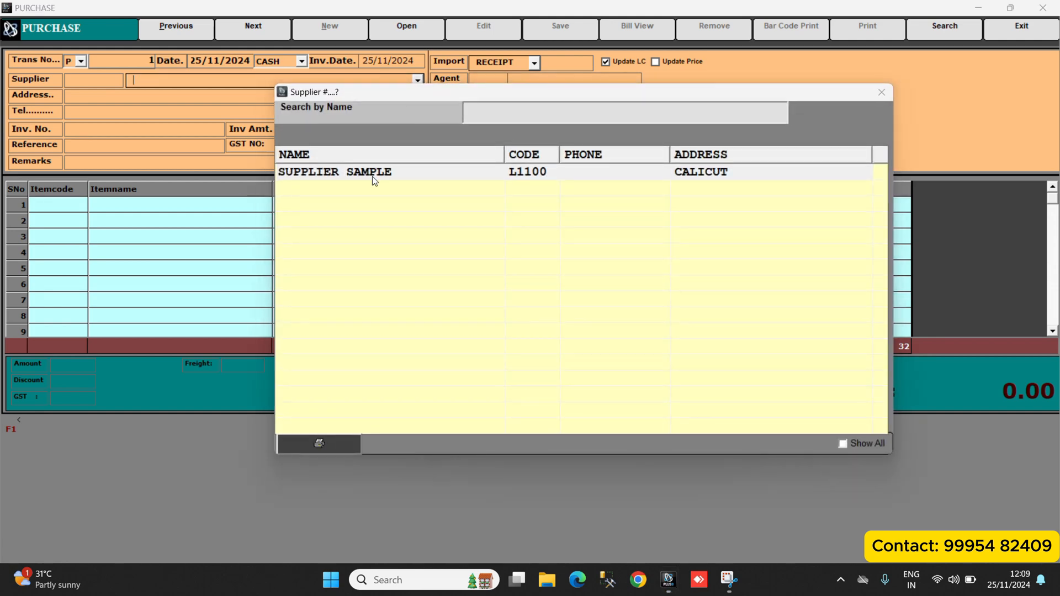
click(199, 81)
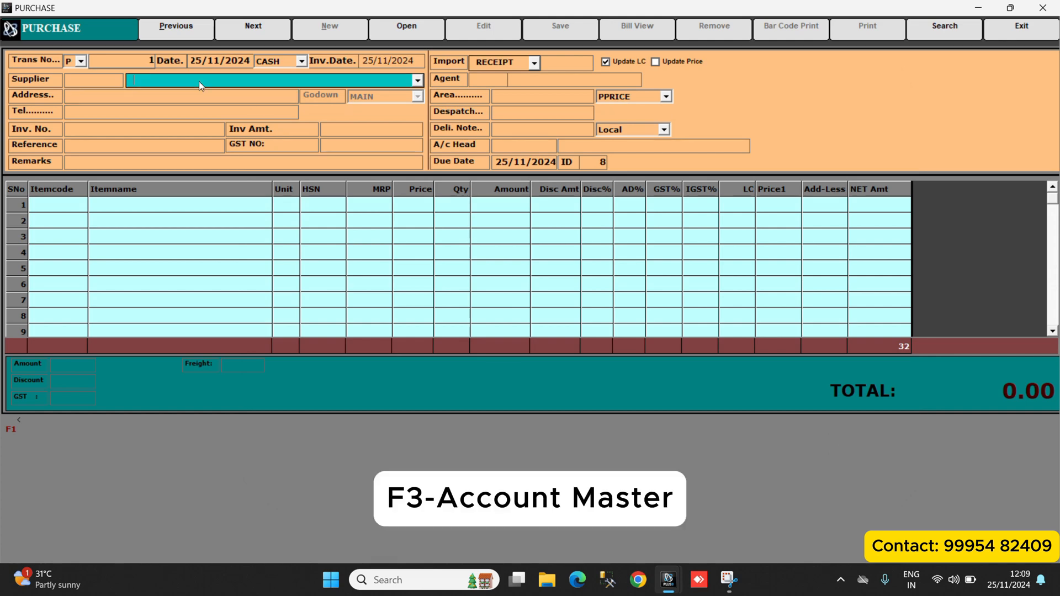
Create a new account named TEST SUPLLY in the Supplier Master.
key(F3)
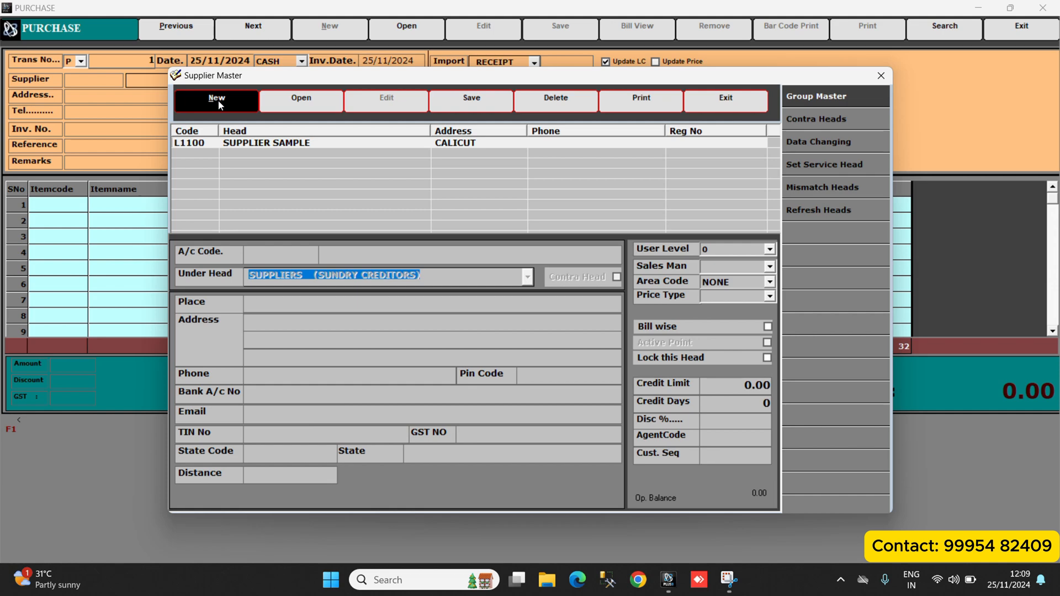
click(218, 100)
key(Return)
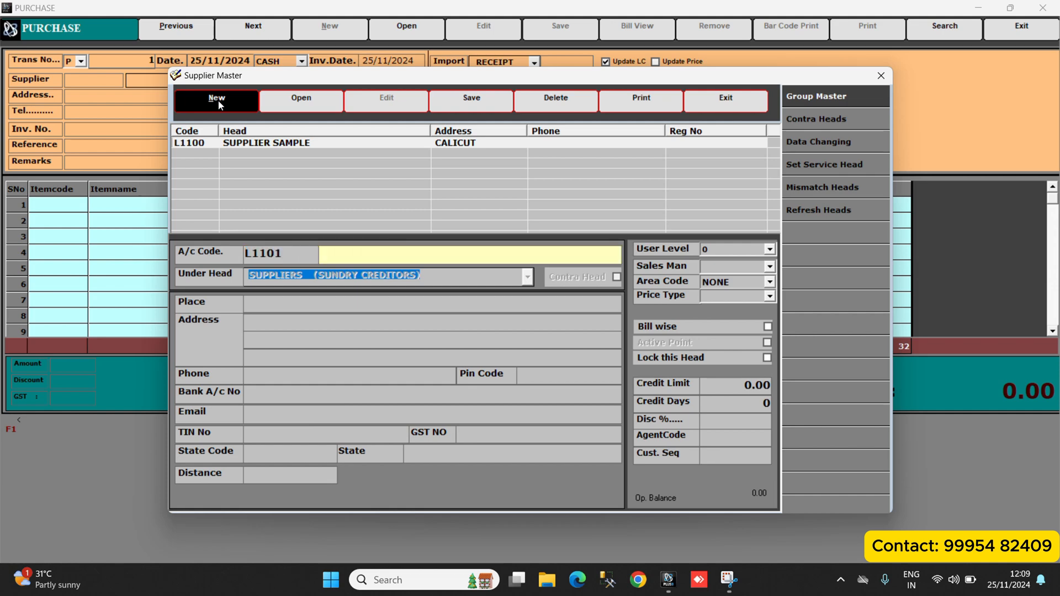
text(TEST SUPLLY)
key(Return)
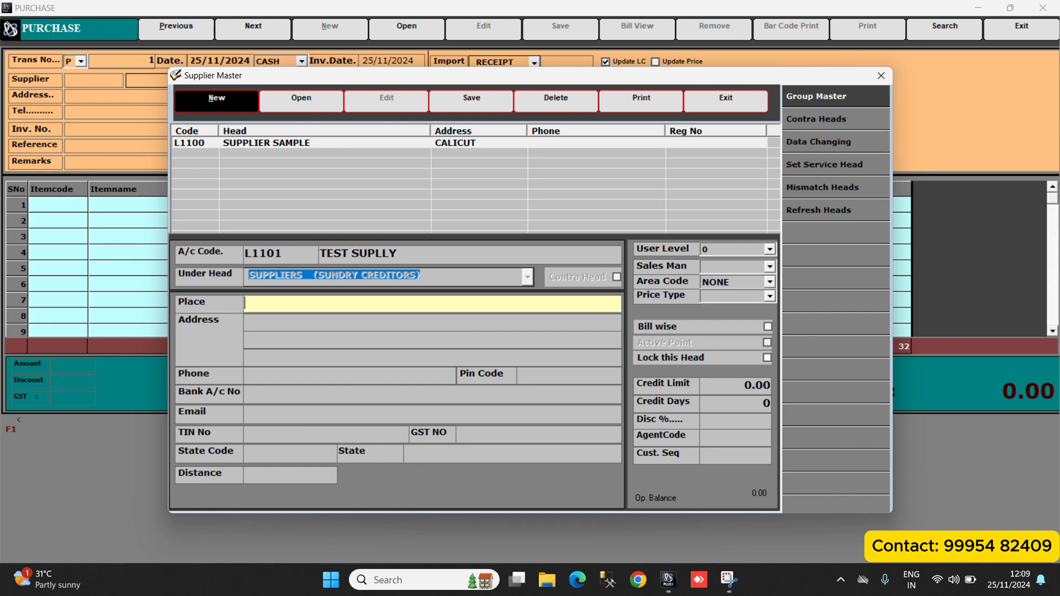
Set the new supplier's place to CALICUT.
text(C)
key(BackSpace)
text(CA)
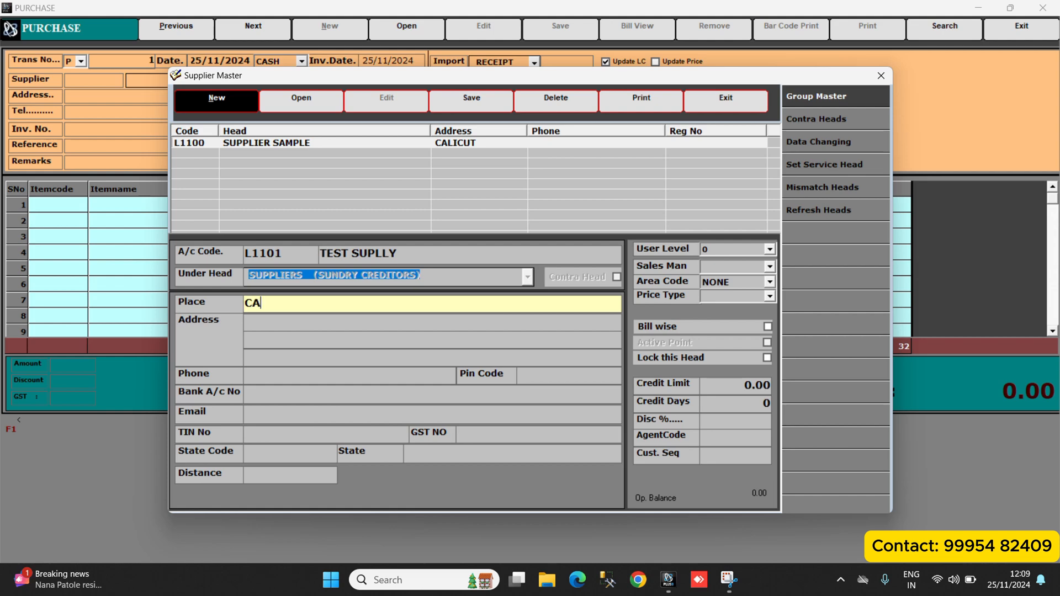
text(LICUT)
key(Return)
Enter the supplier's GST number and accept it so the state details are filled in.
click(473, 433)
key(Return)
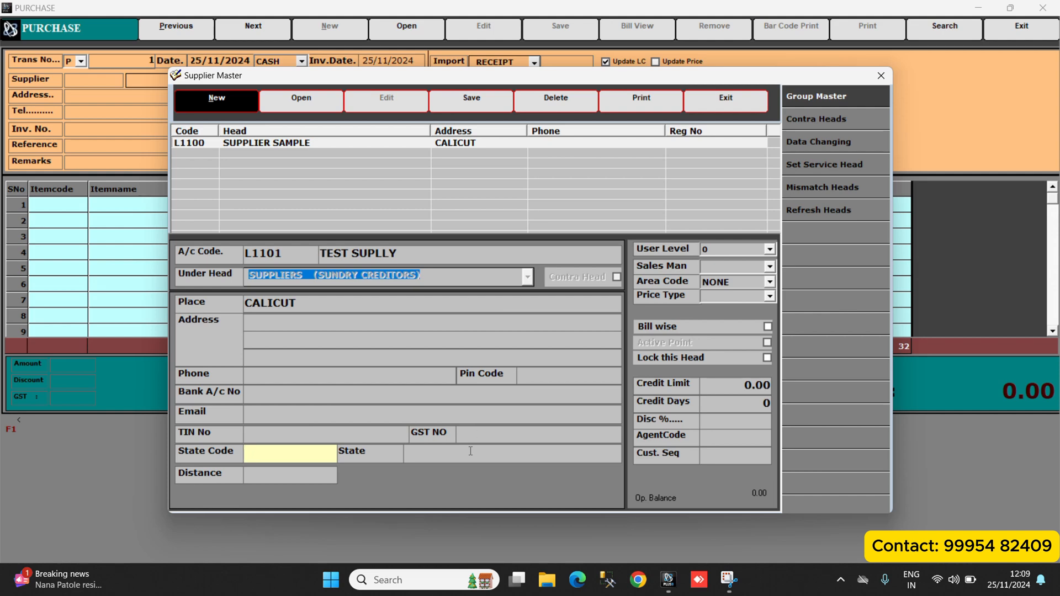
click(475, 436)
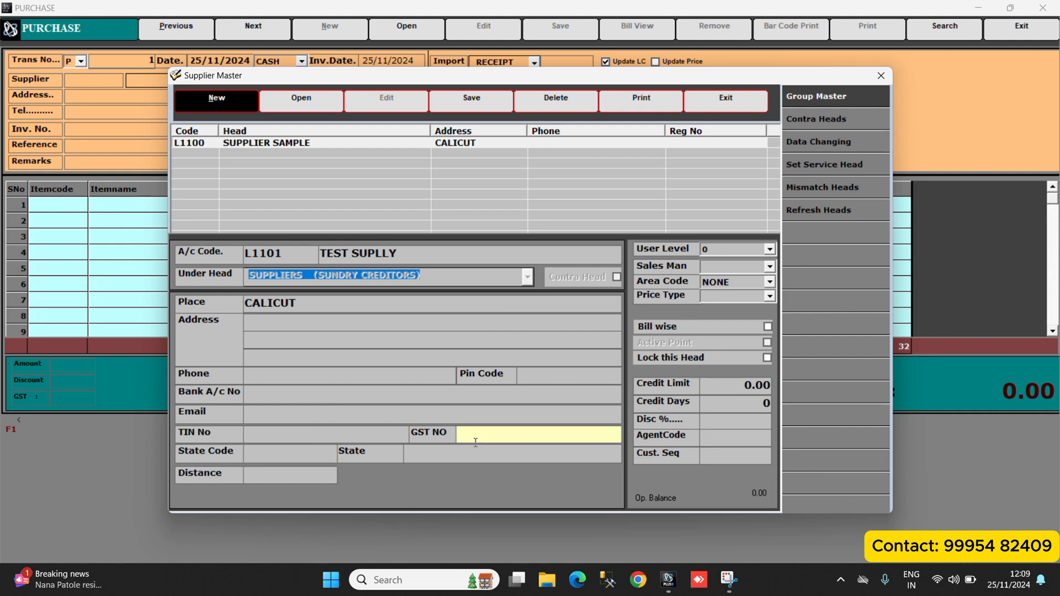
text(32AASDR5678JU)
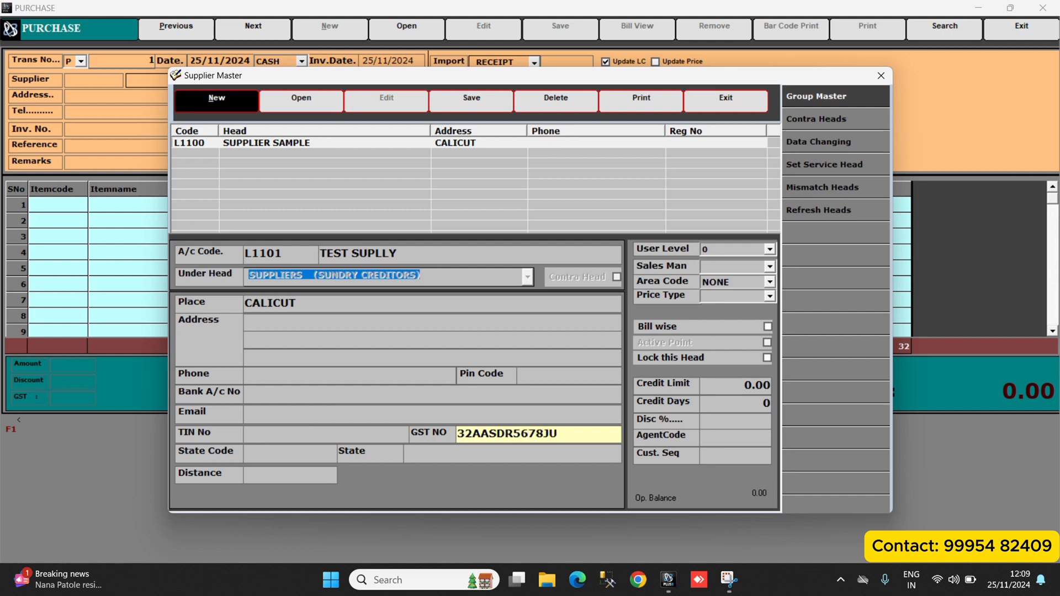
key(Return)
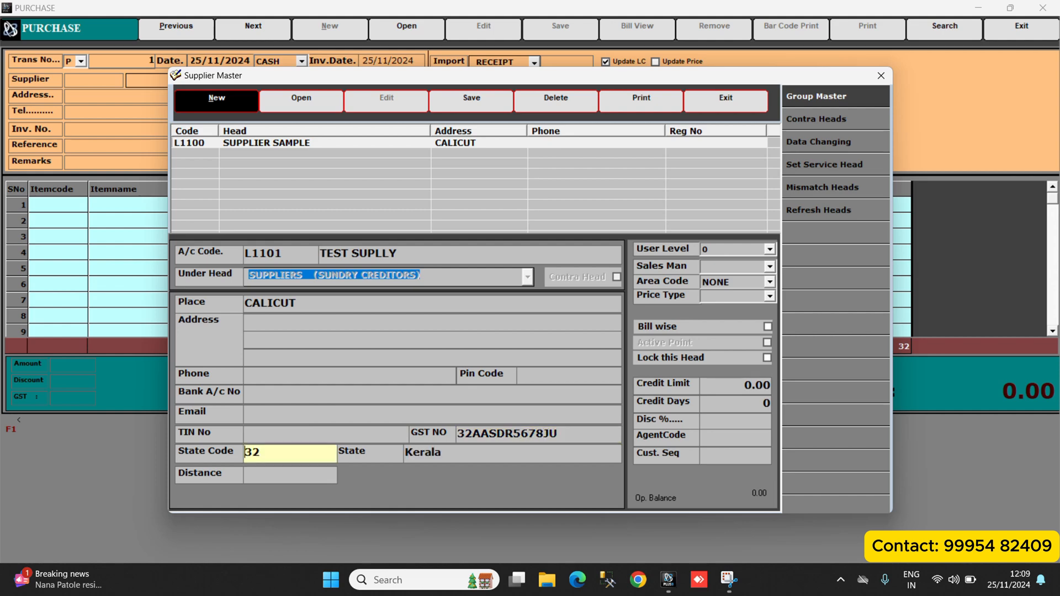
Save the new supplier and exit the Supplier Master.
click(474, 102)
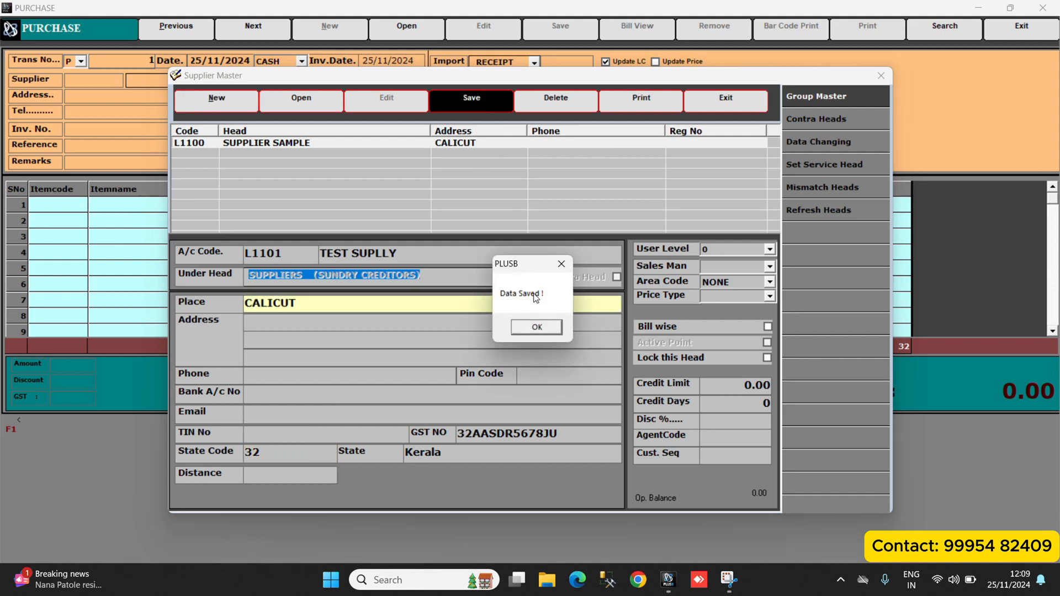
click(533, 326)
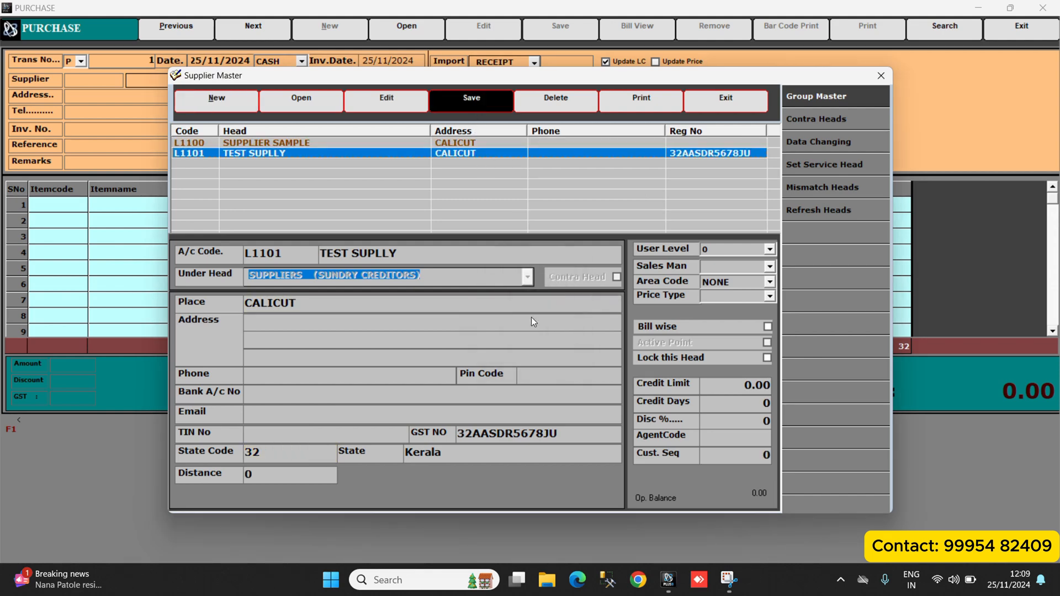
click(723, 108)
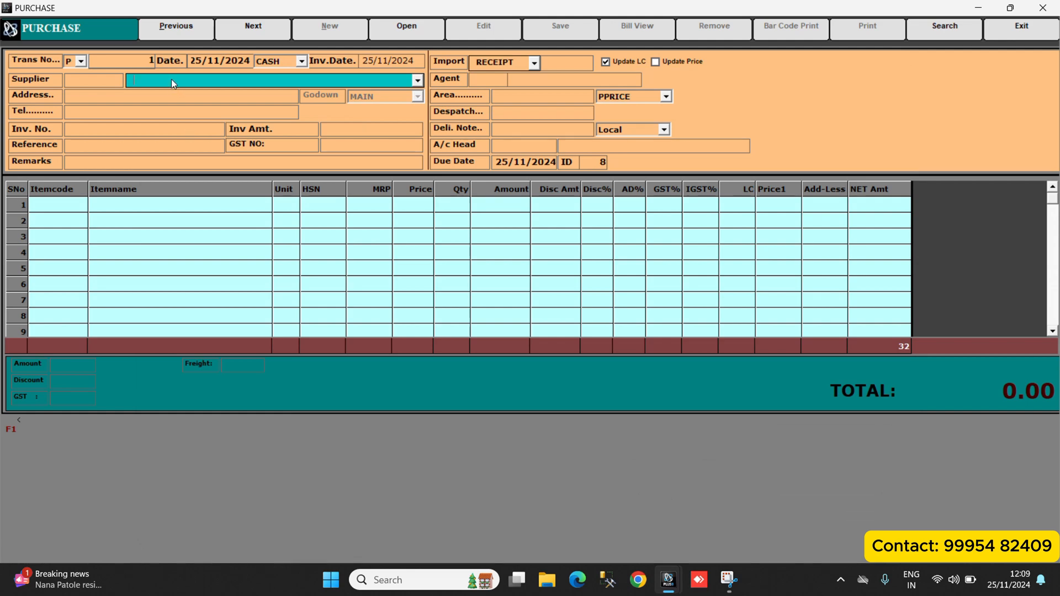
Choose TEST SUPLLY as the supplier of the purchase entry.
key(Return)
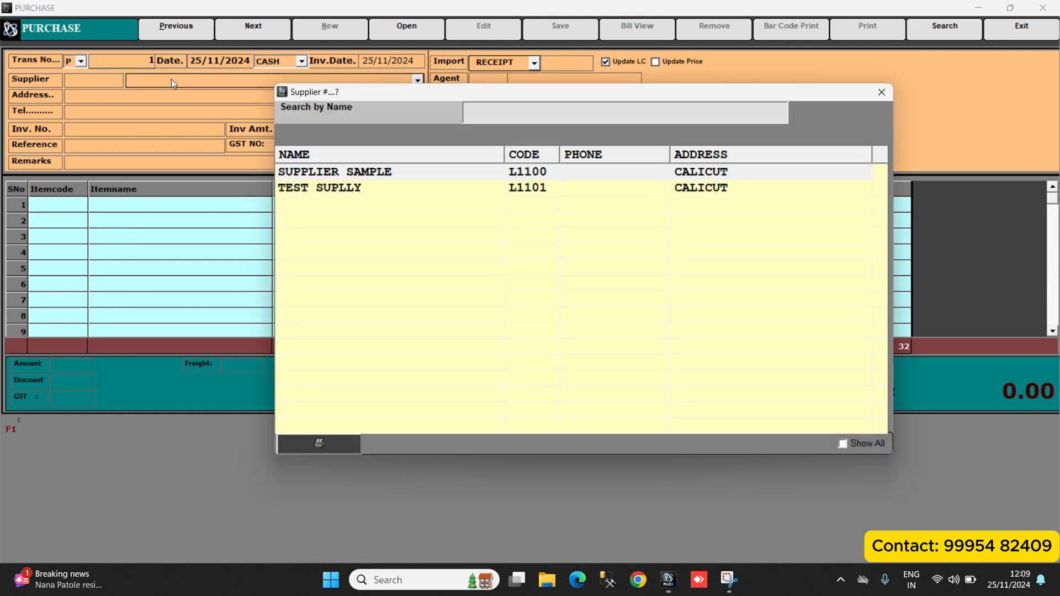
click(318, 190)
double_click(319, 189)
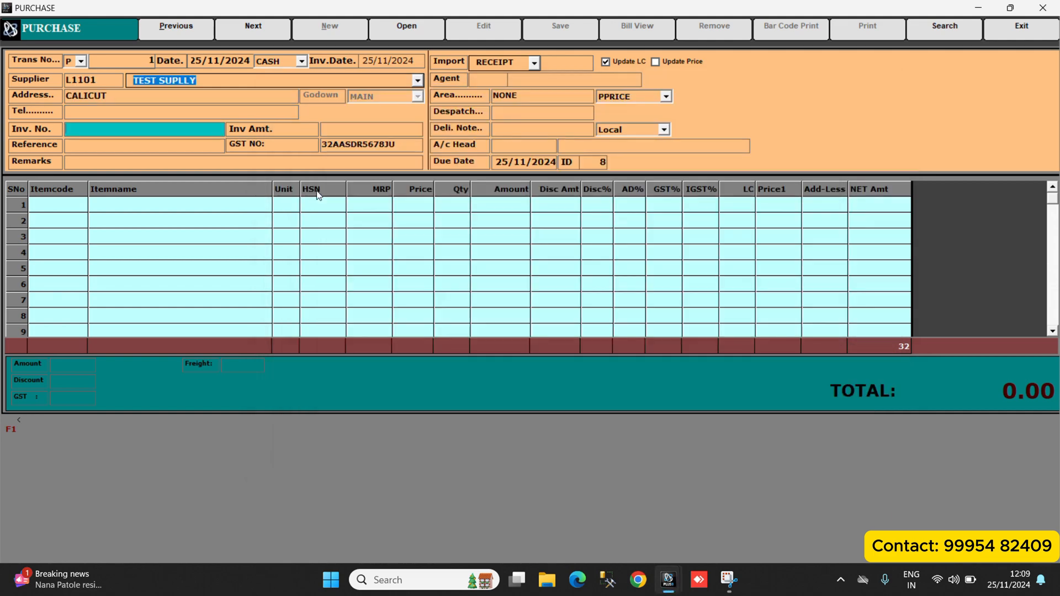
Set the purchase invoice number to 12E and the invoice amount to 145.
text(12E)
key(Return)
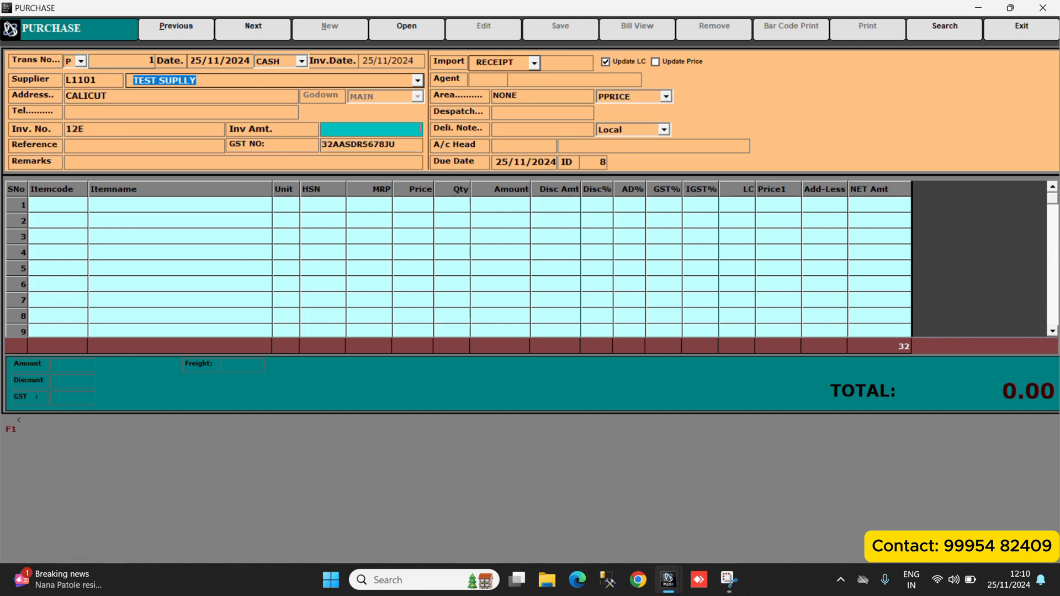
text(145)
key(Return)
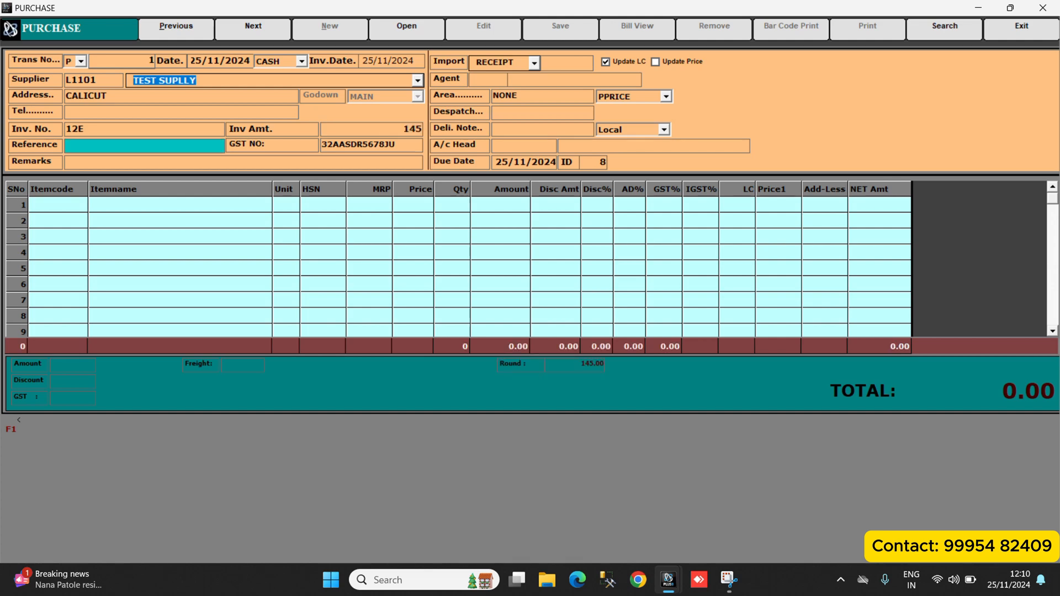
Search the item list for TES and add item TEST1234 to the first purchase line.
key(Return)
key(F1)
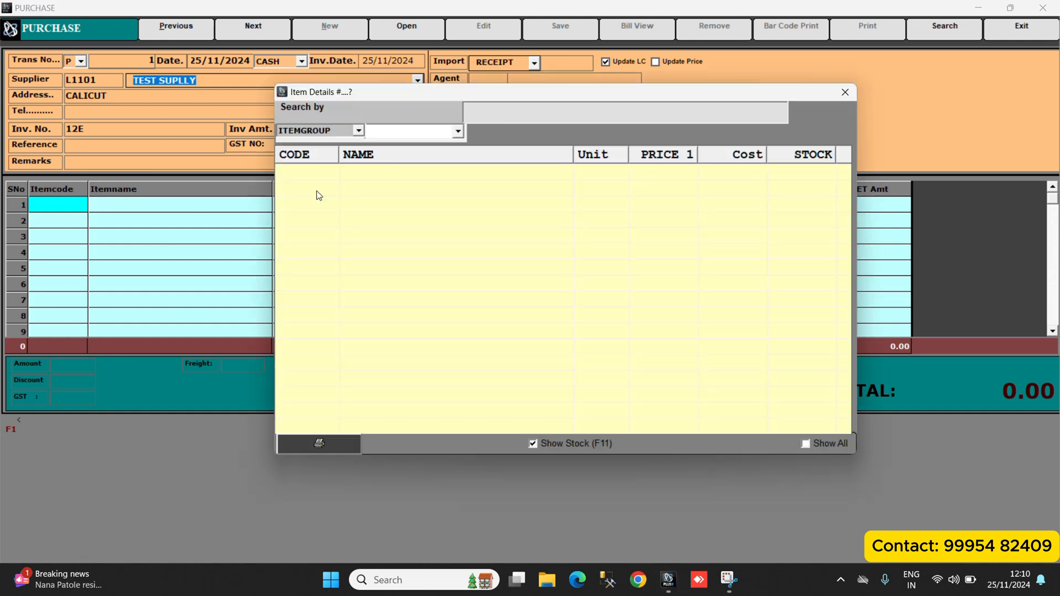
key(Escape)
key(F1)
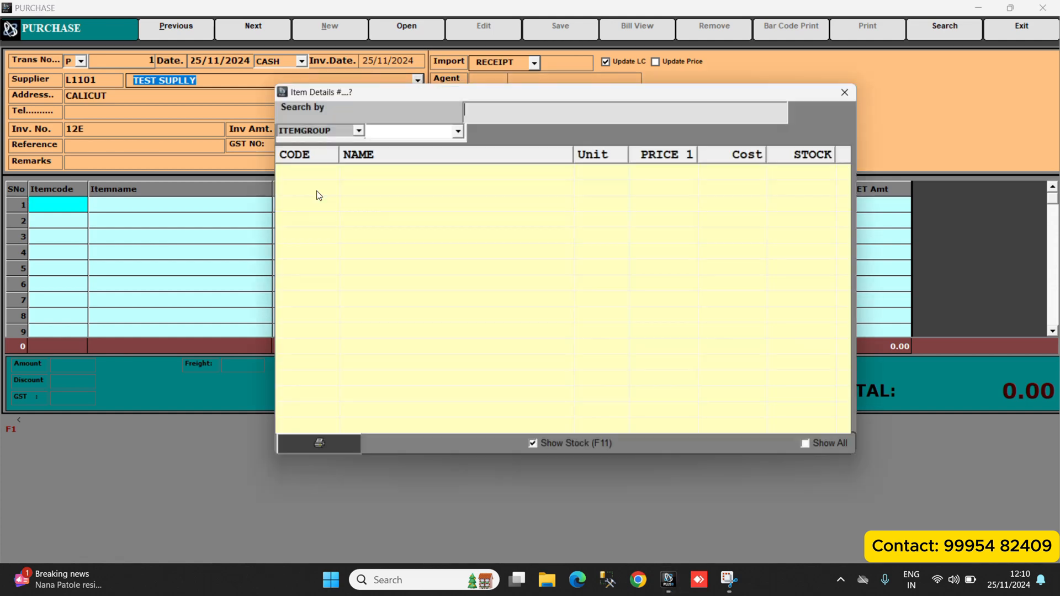
text(TES)
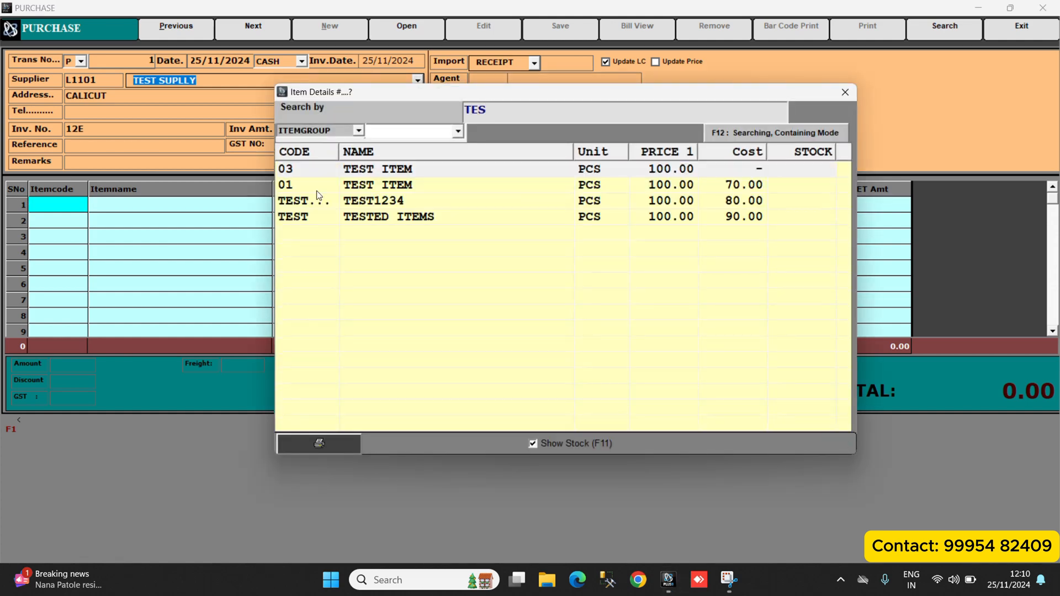
click(321, 204)
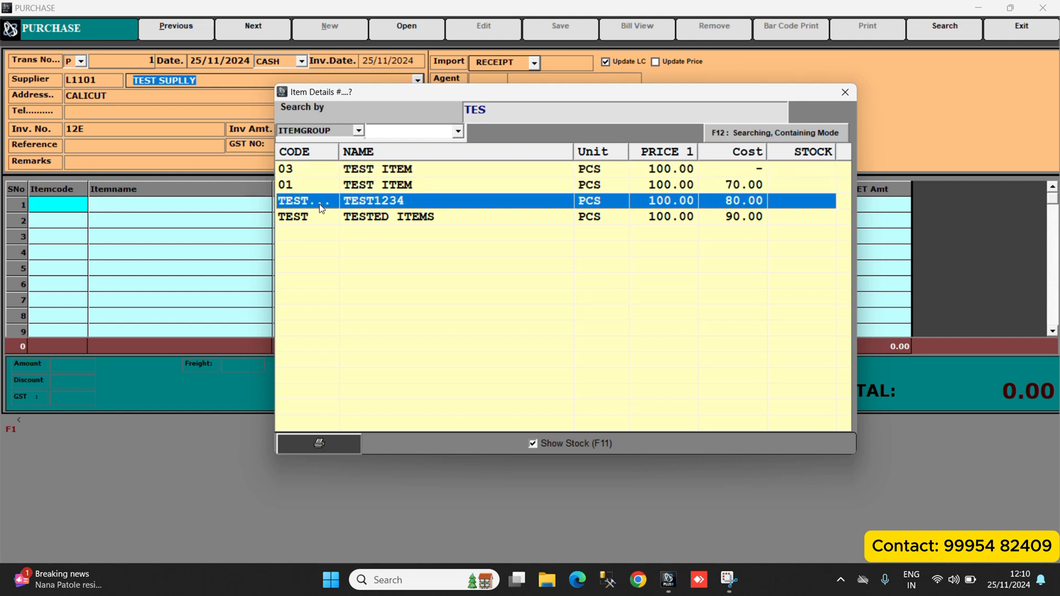
double_click(321, 204)
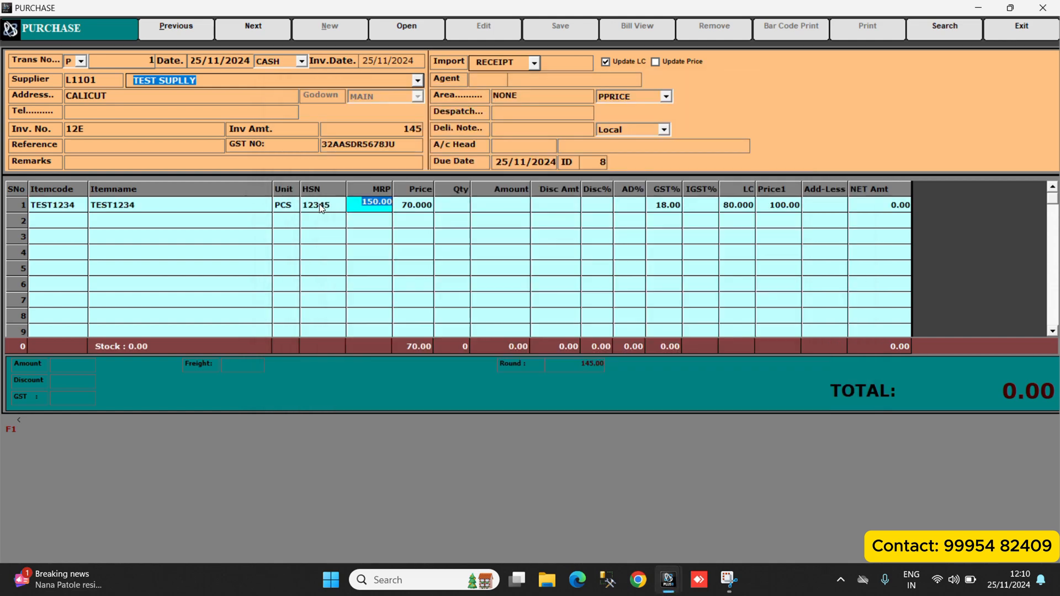
Set the TEST1234 line's purchase price to 80 and its quantity to 2.
key(Return)
text(80)
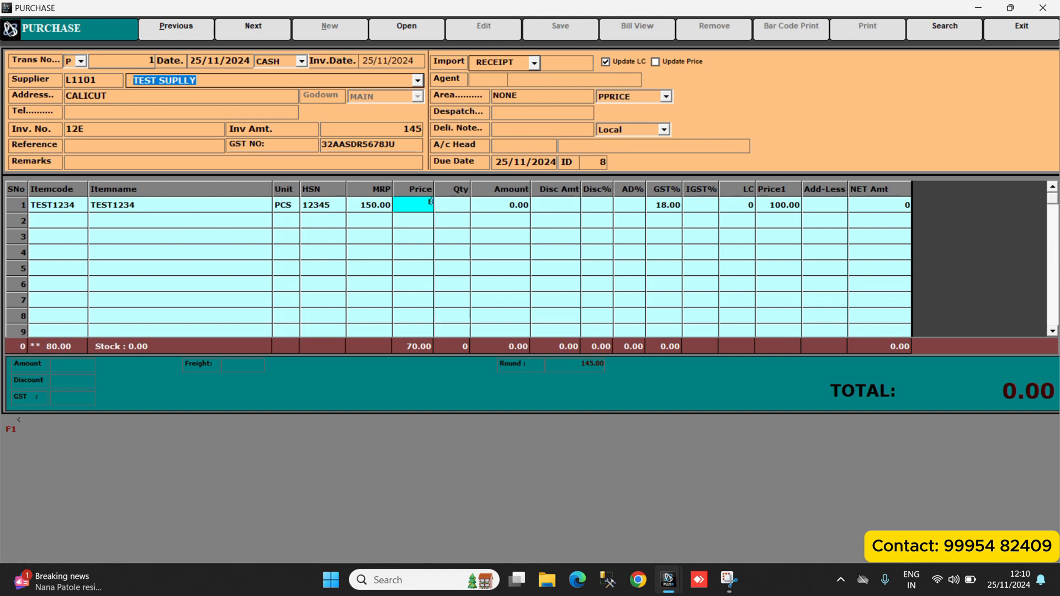
key(Return)
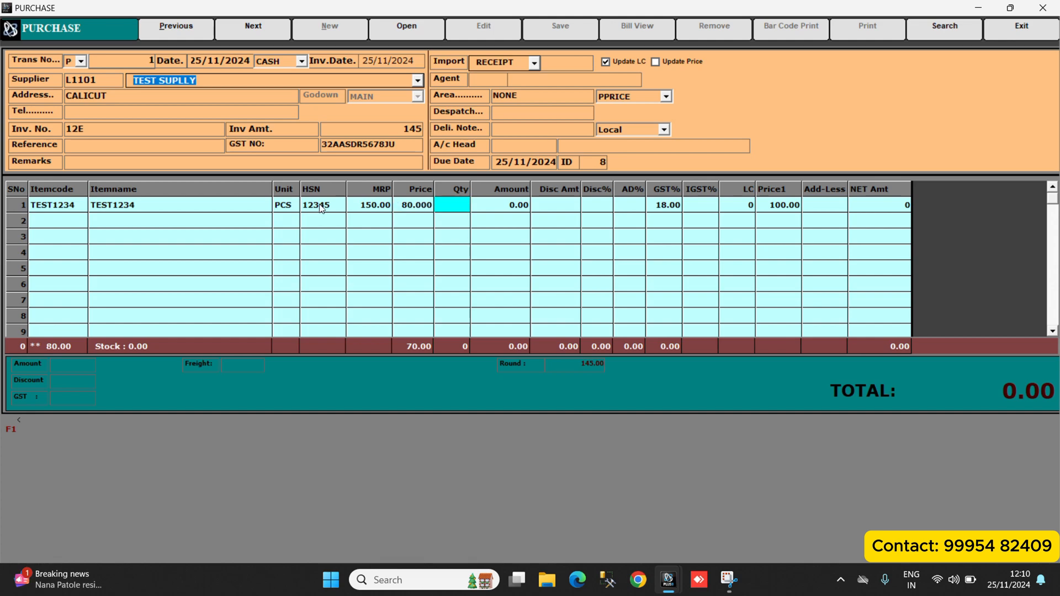
text(1)
key(Return)
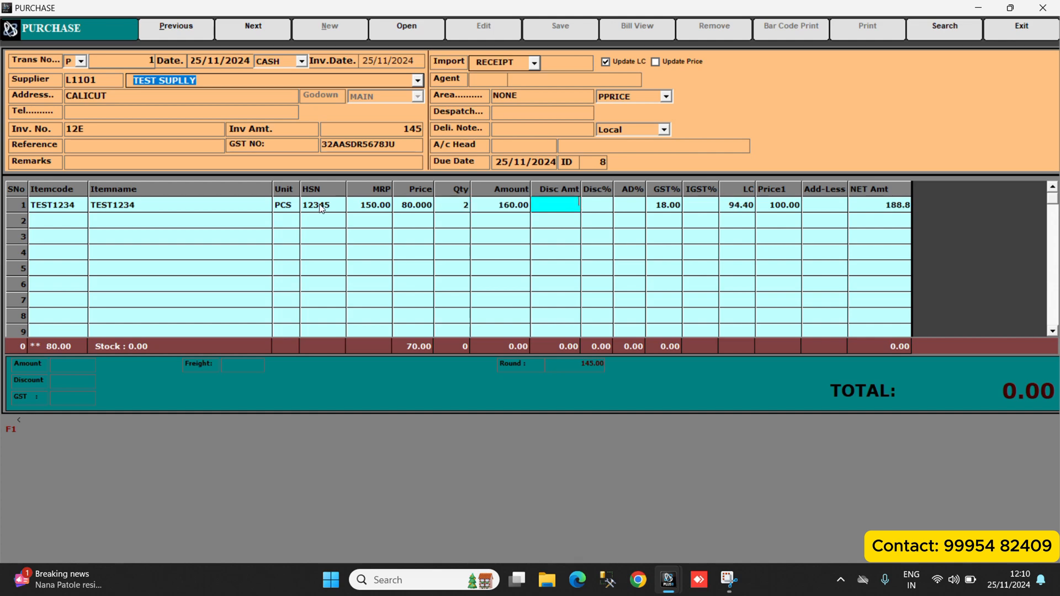
Give the TEST1234 purchase line a discount amount of 30 and keep its remaining discount and tax values.
text(30)
key(Return)
key(Return)
key(Return)
key(Return)
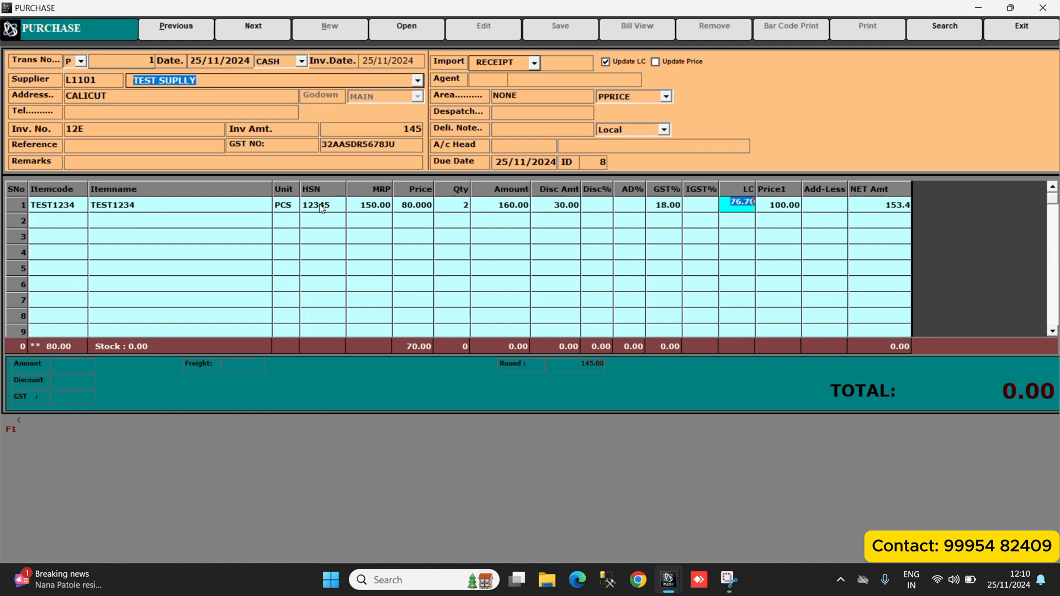
Set Price1 of the TEST1234 line to 120 and enable Update Price for the purchase.
key(Return)
text(120)
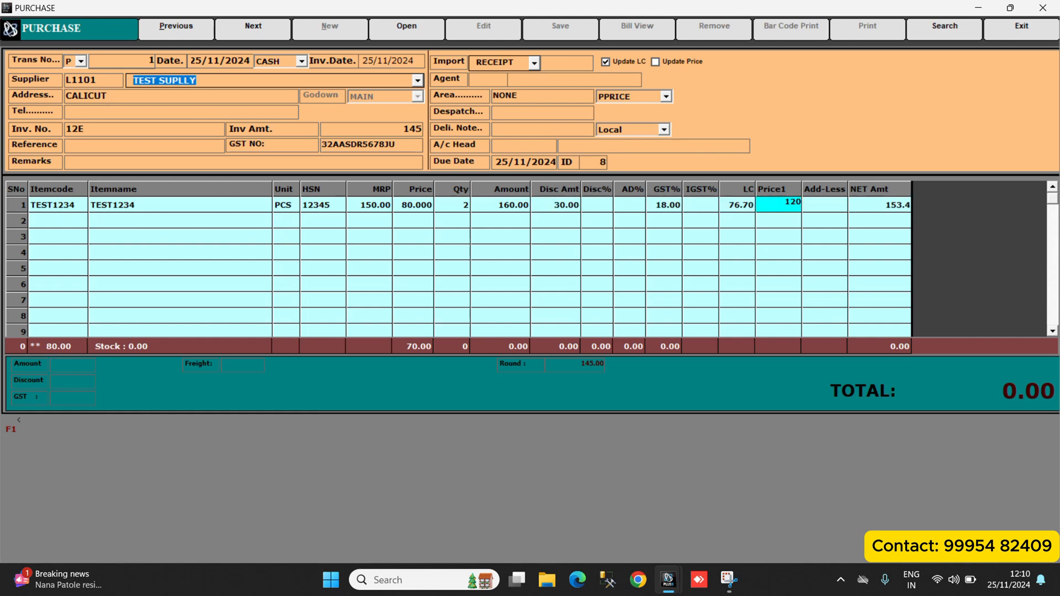
key(Return)
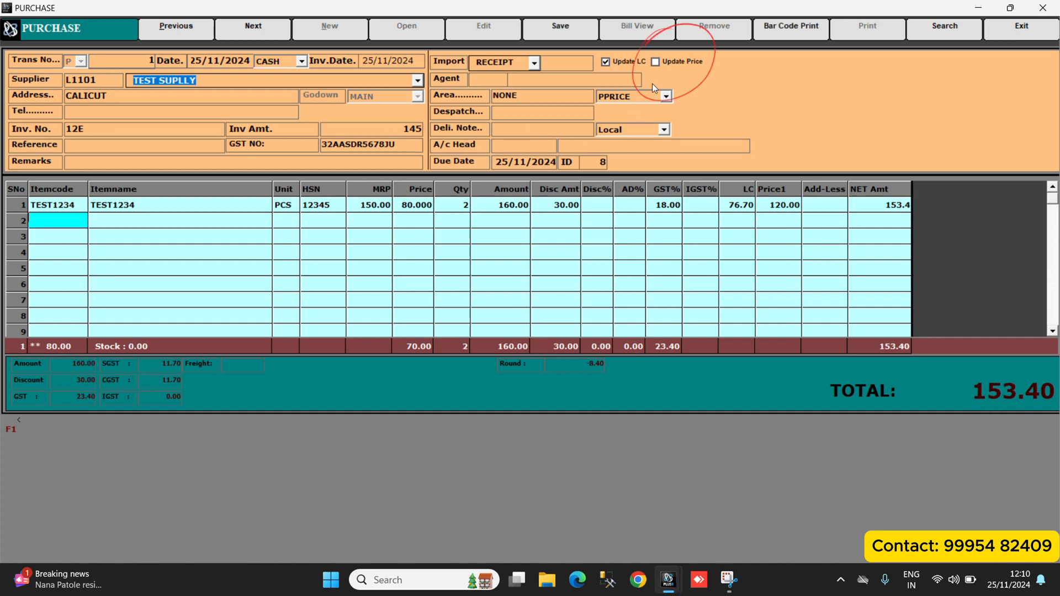
click(678, 61)
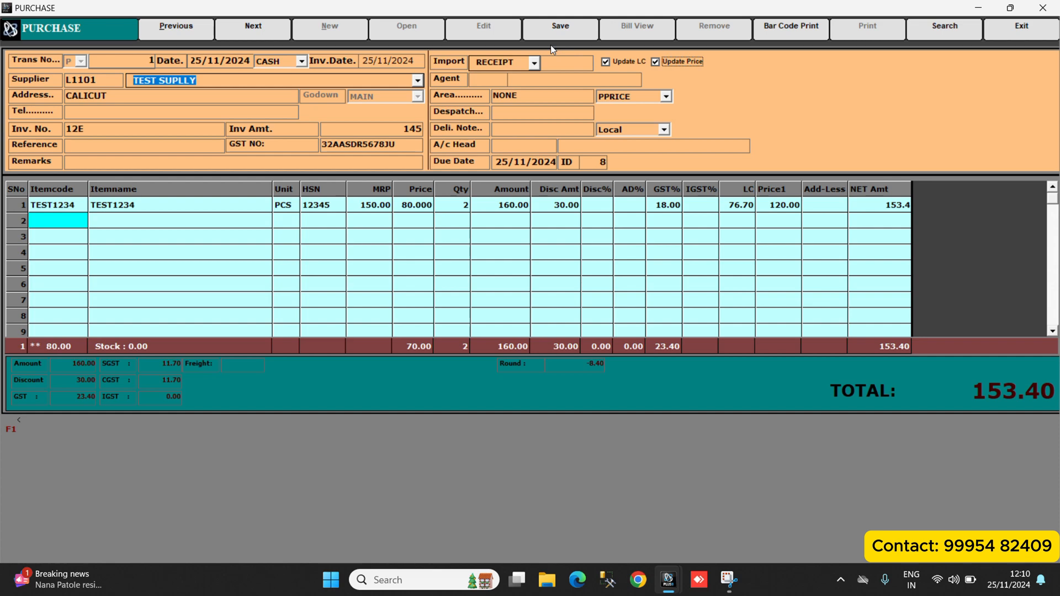
Review the purchase's discount, handling charge and freight fields without entering any extra charges.
key(F9)
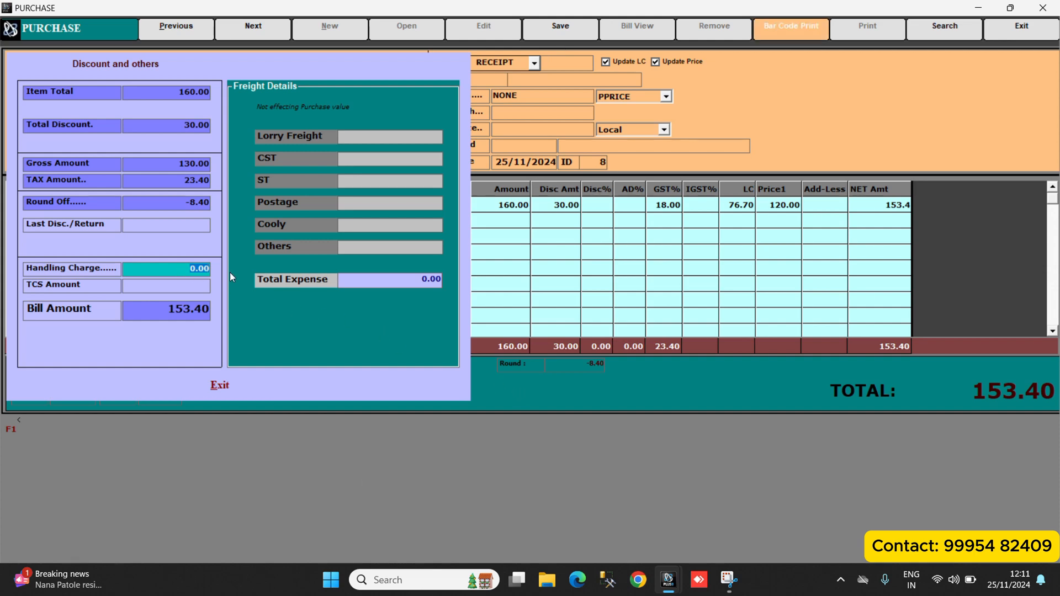
key(Return)
key(Return)
key(Return)
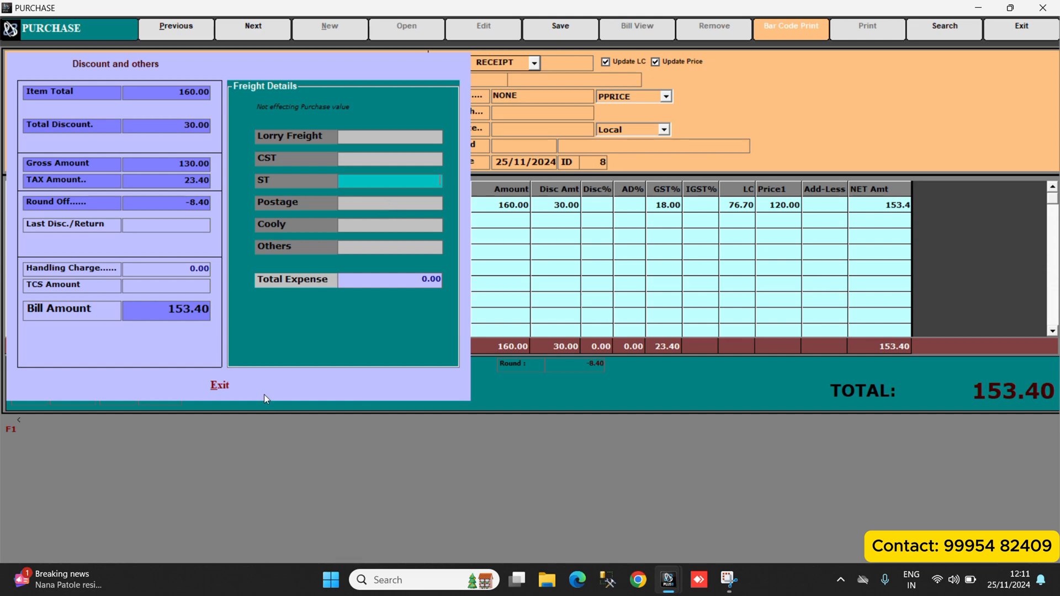
click(220, 385)
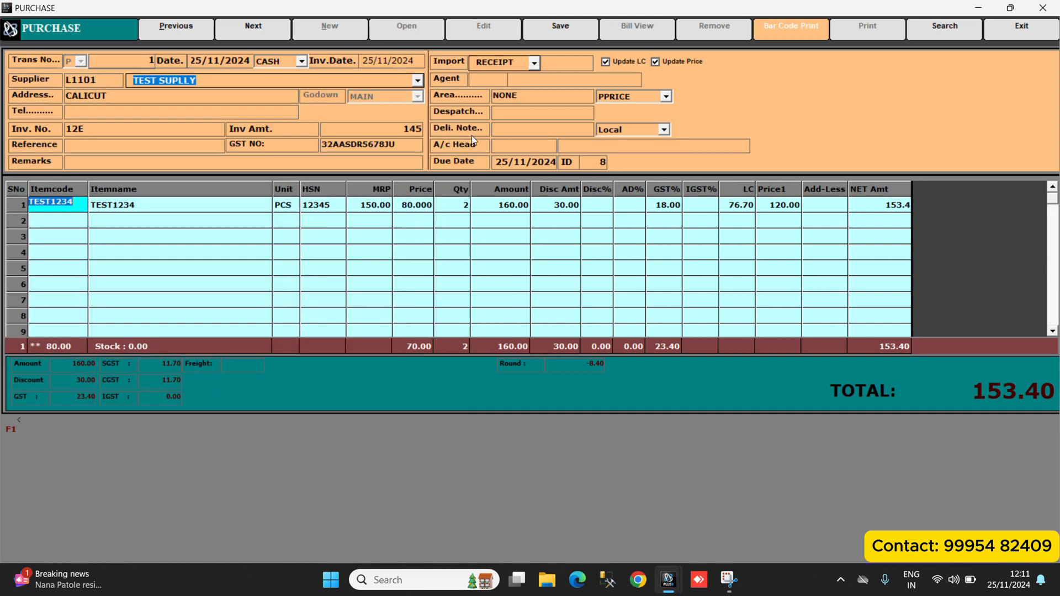
Save the purchase entry and exit the Purchase window.
click(558, 29)
click(1045, 35)
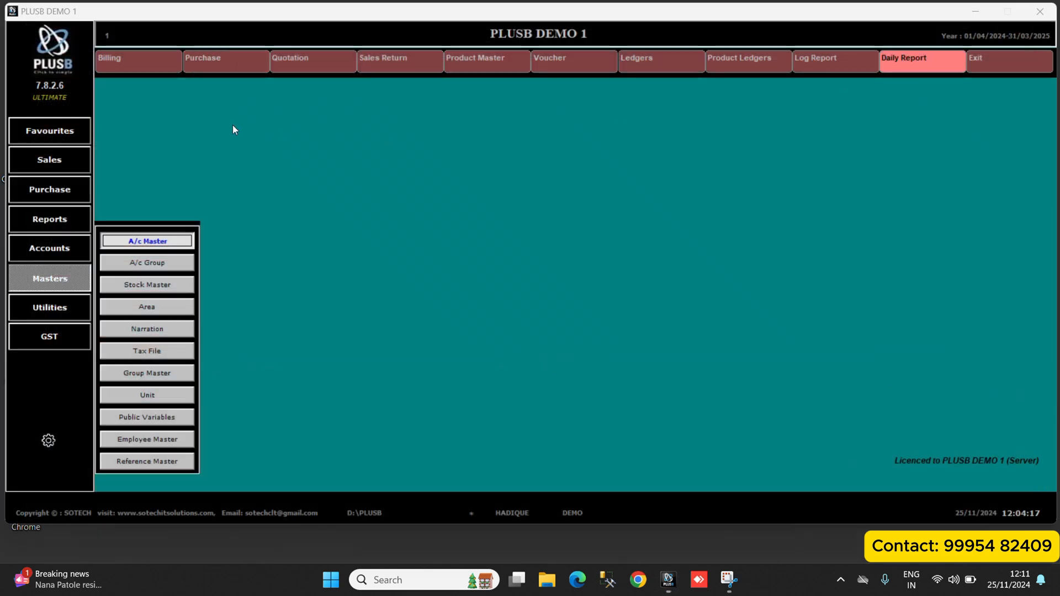
Start a new cash sales bill with the price category 1. PRICE.
click(148, 68)
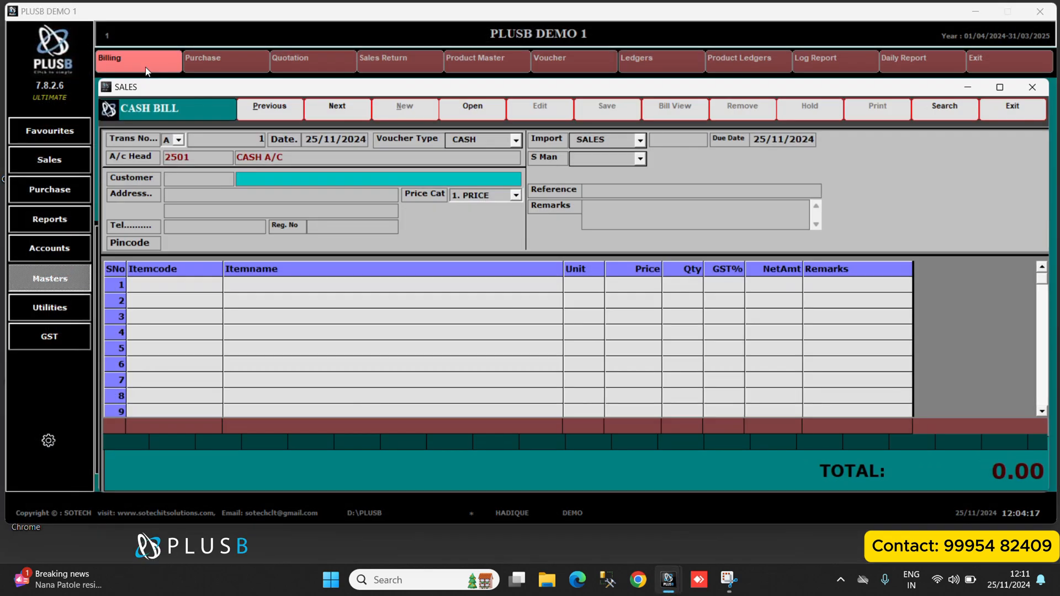
click(473, 141)
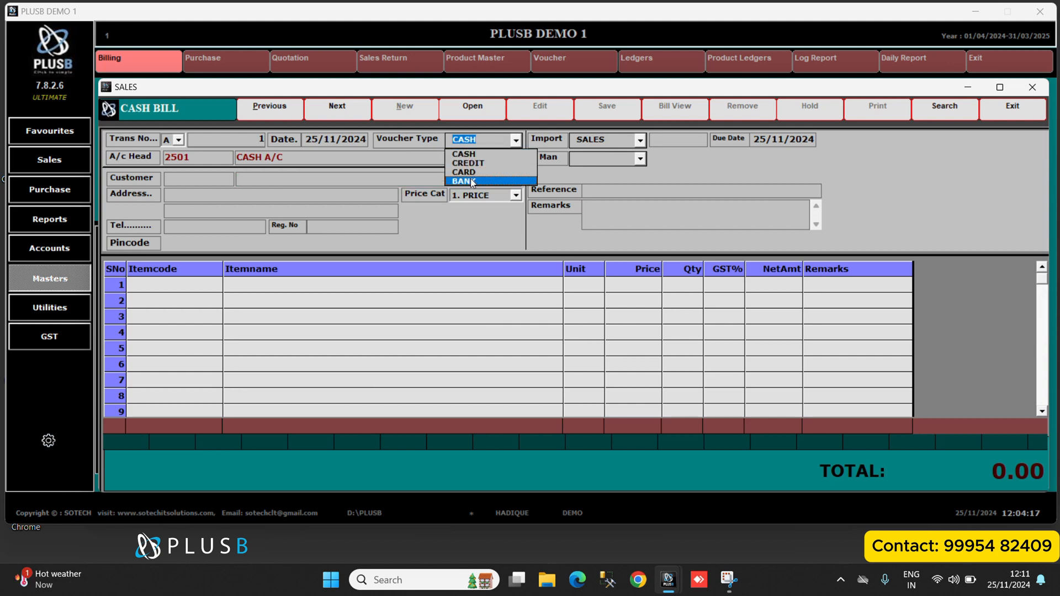
click(500, 196)
click(500, 196)
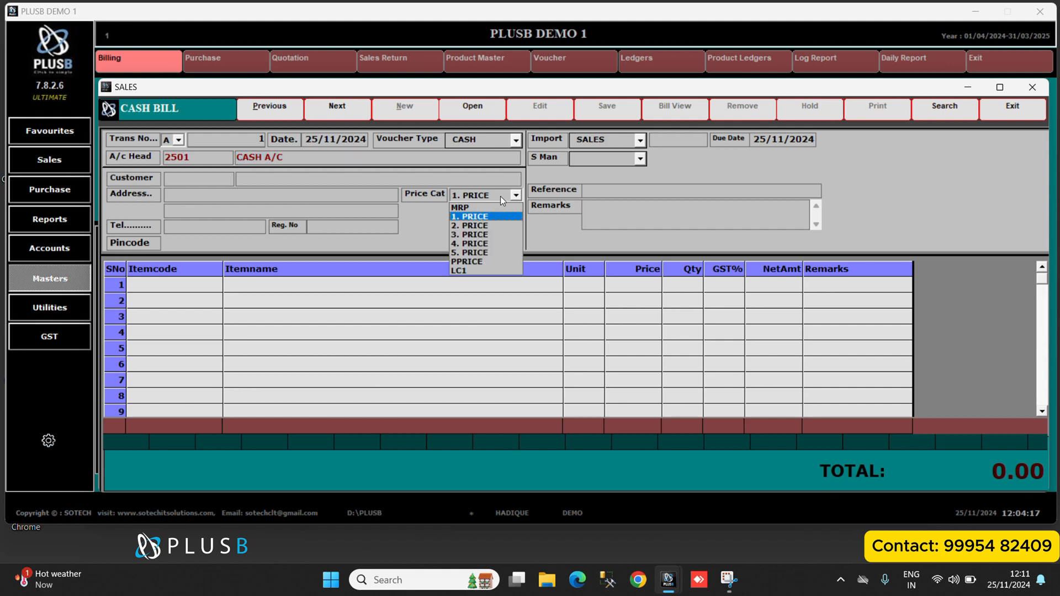
click(473, 216)
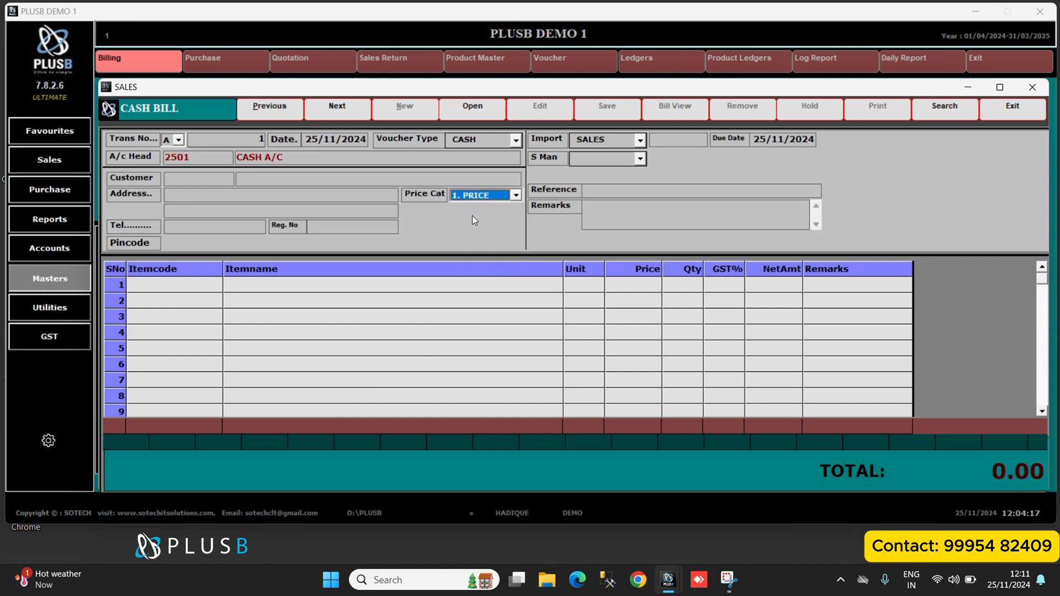
Enter TEST as the customer of the cash bill and leave the address and contact details blank.
click(288, 180)
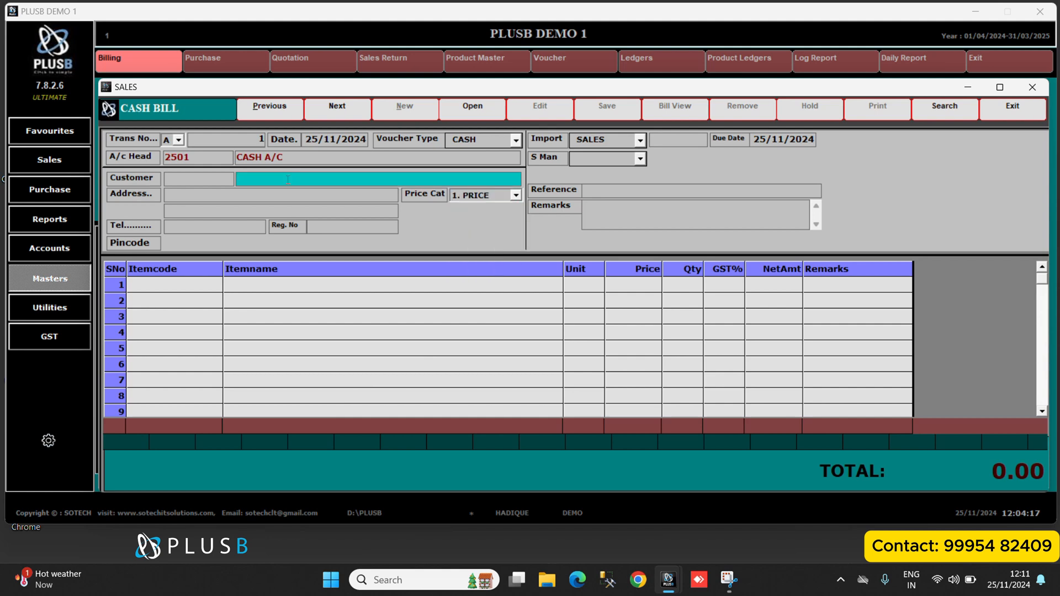
text(TEST)
key(Return)
key(Return)
key(Return)
key(Return)
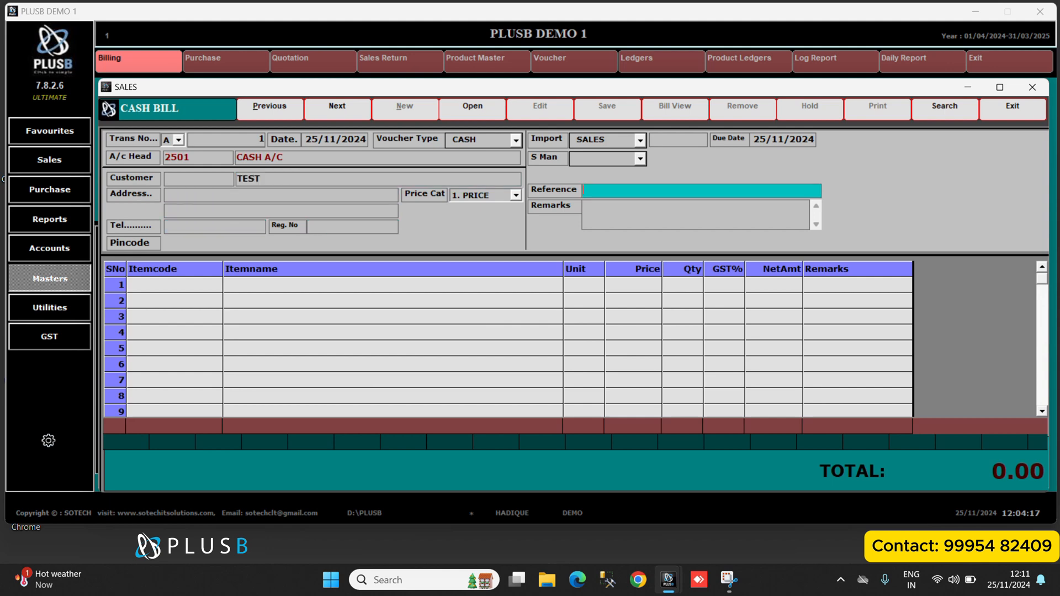
Search the item list for TES and add item TEST1234 to the first line of the bill.
key(Return)
text(T)
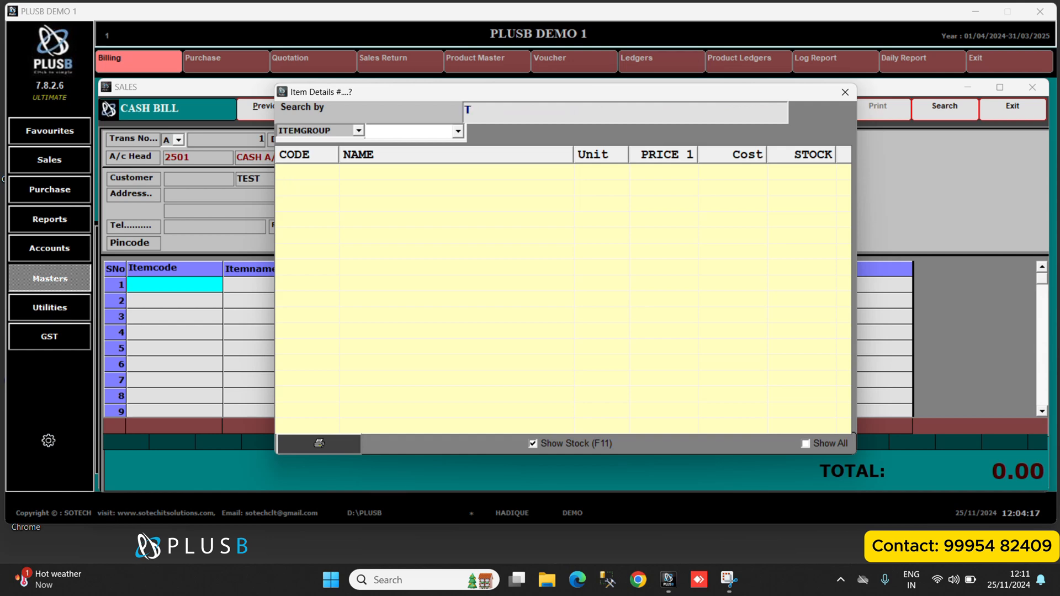
text(ES)
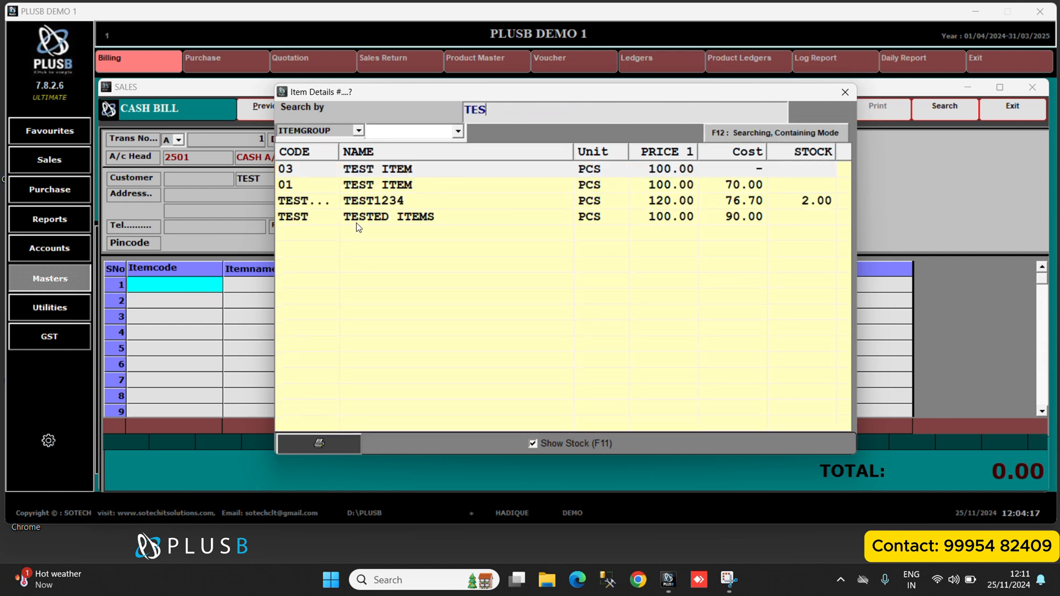
click(354, 205)
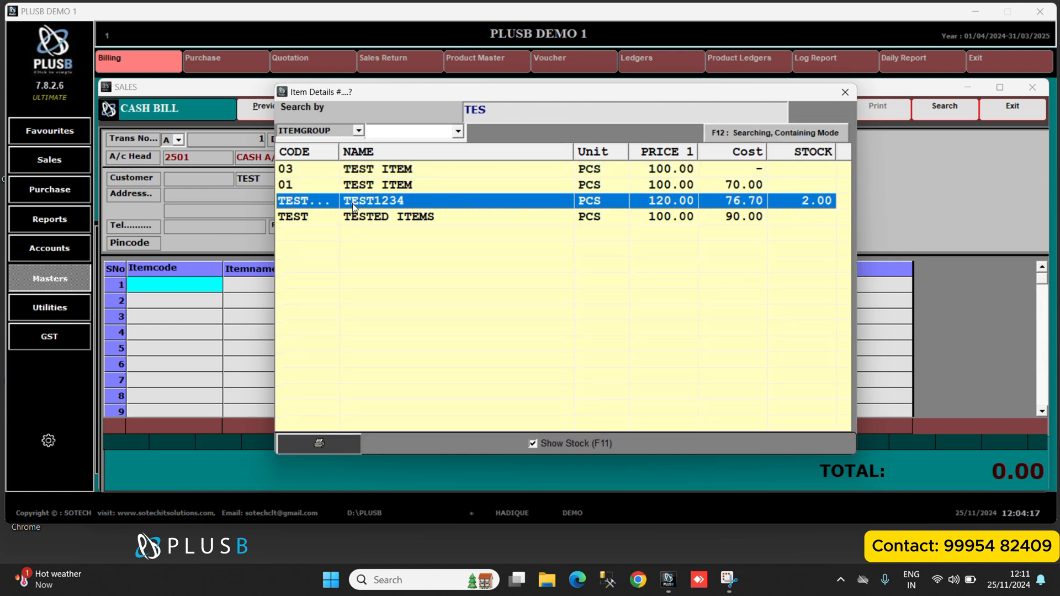
key(Return)
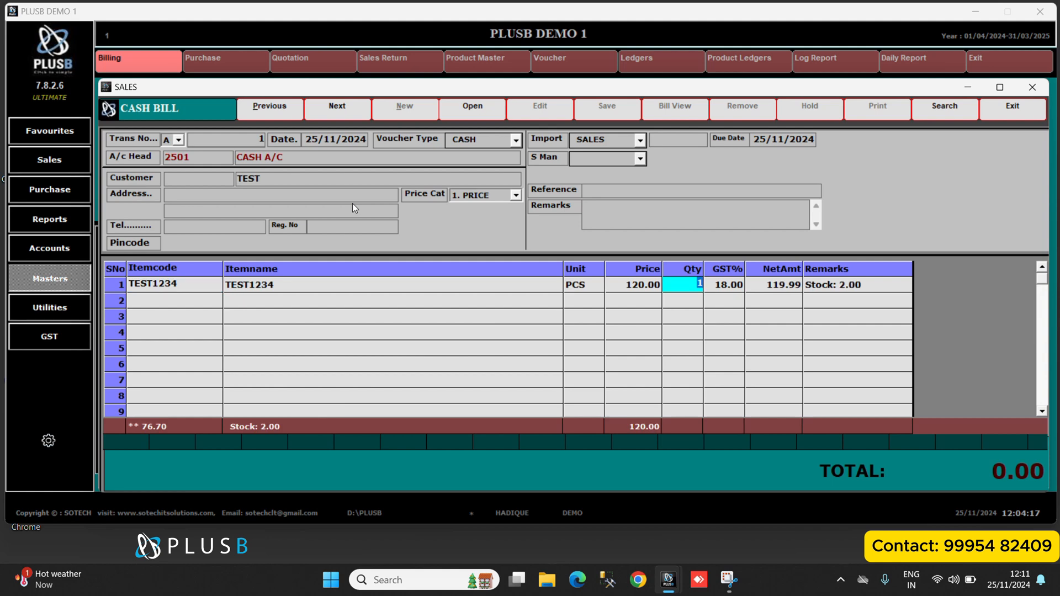
Set the billed quantity of TEST1234 to 2 and accept its GST rate to complete the line.
text(2)
key(Return)
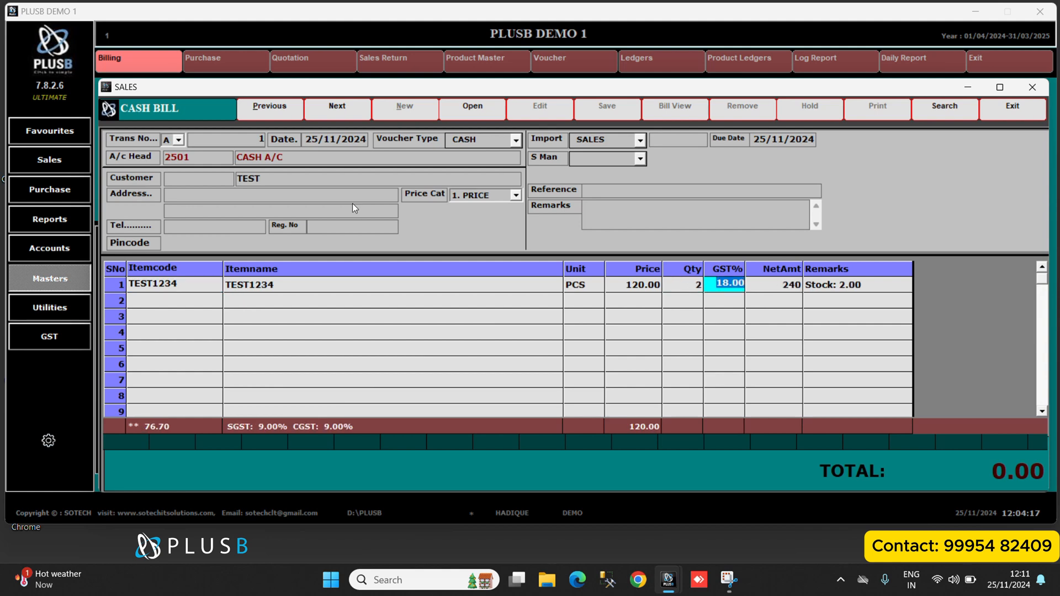
key(Return)
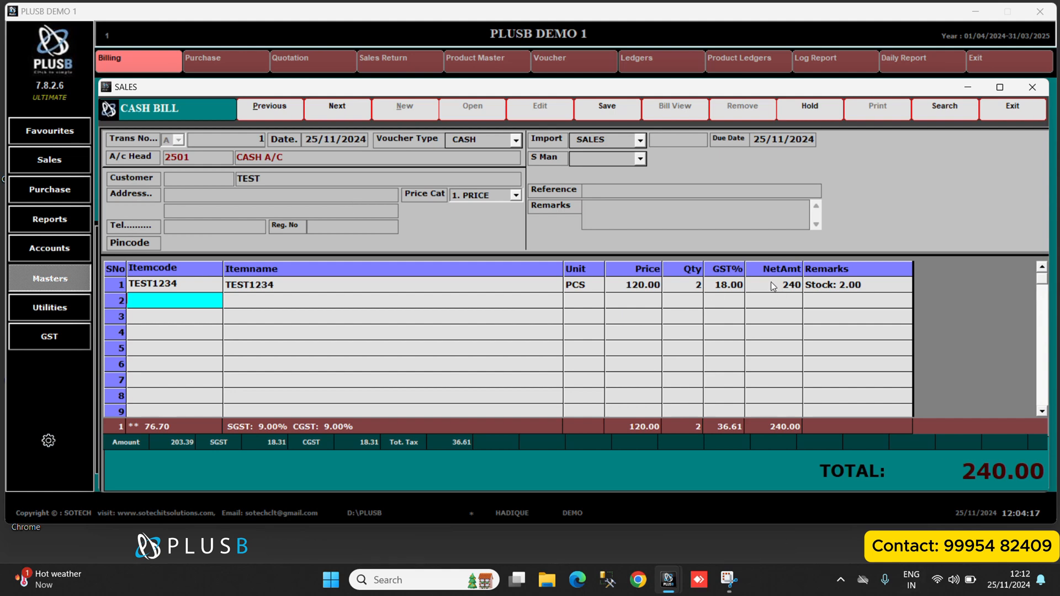
Save the cash bill without printing it and exit the Sales window.
click(607, 108)
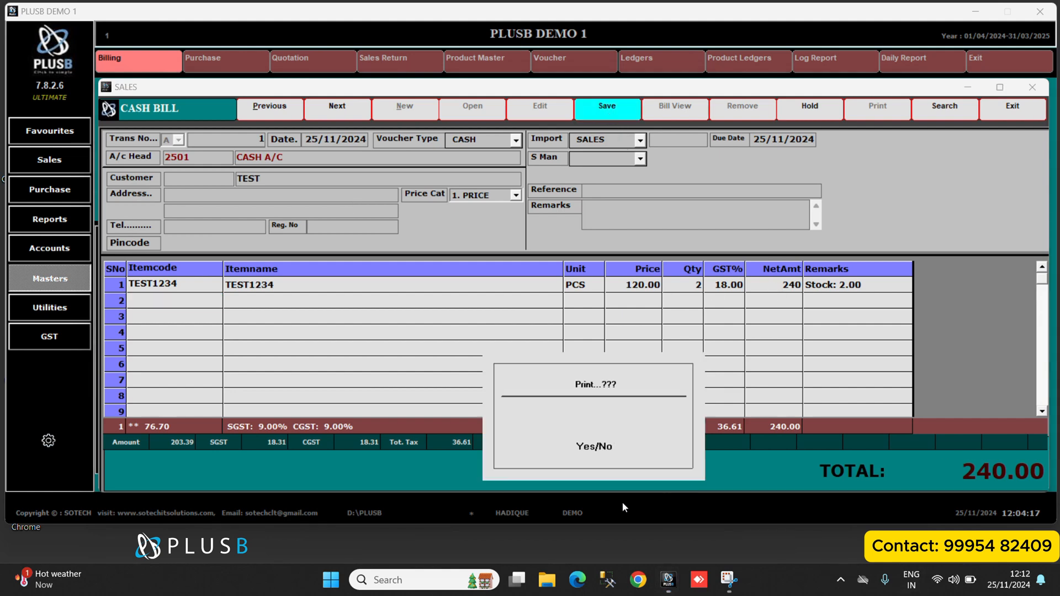
click(604, 452)
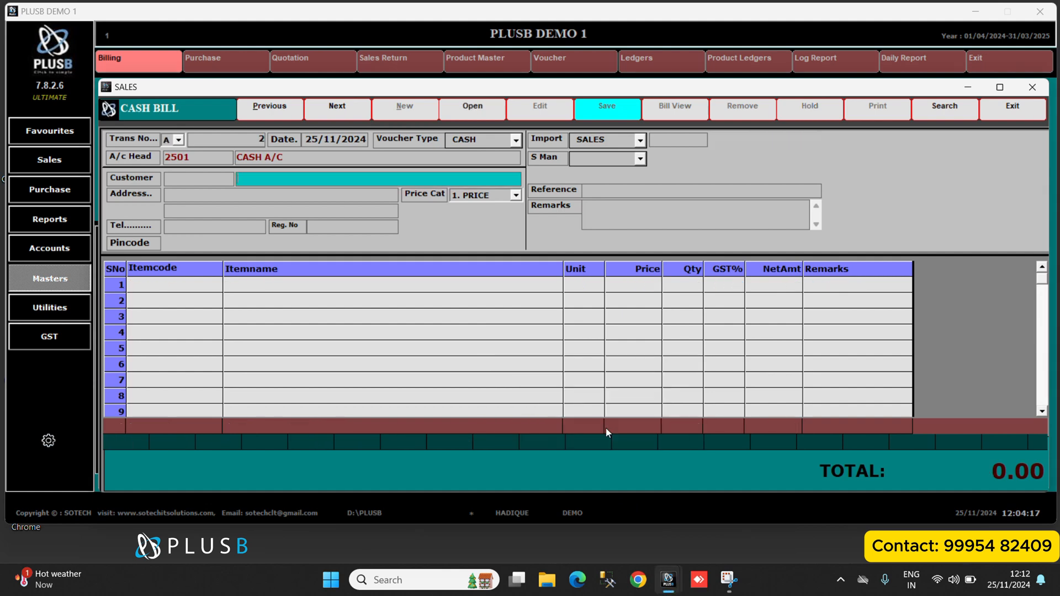
click(1010, 110)
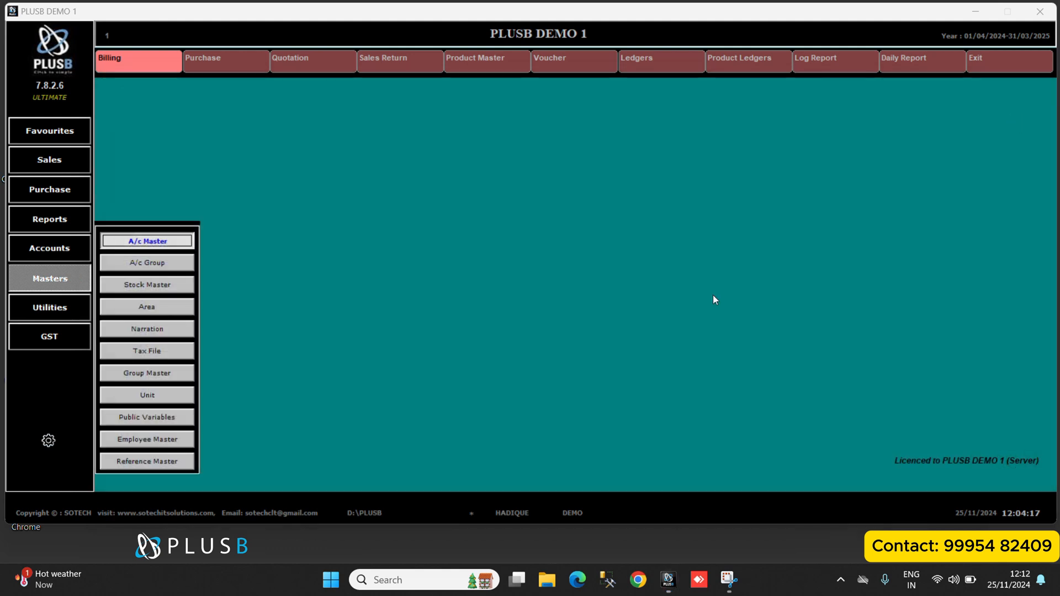
Generate today's bill-wise sales register grouped DATE WISE with DETAILED display, review it and close the report.
click(71, 228)
click(142, 235)
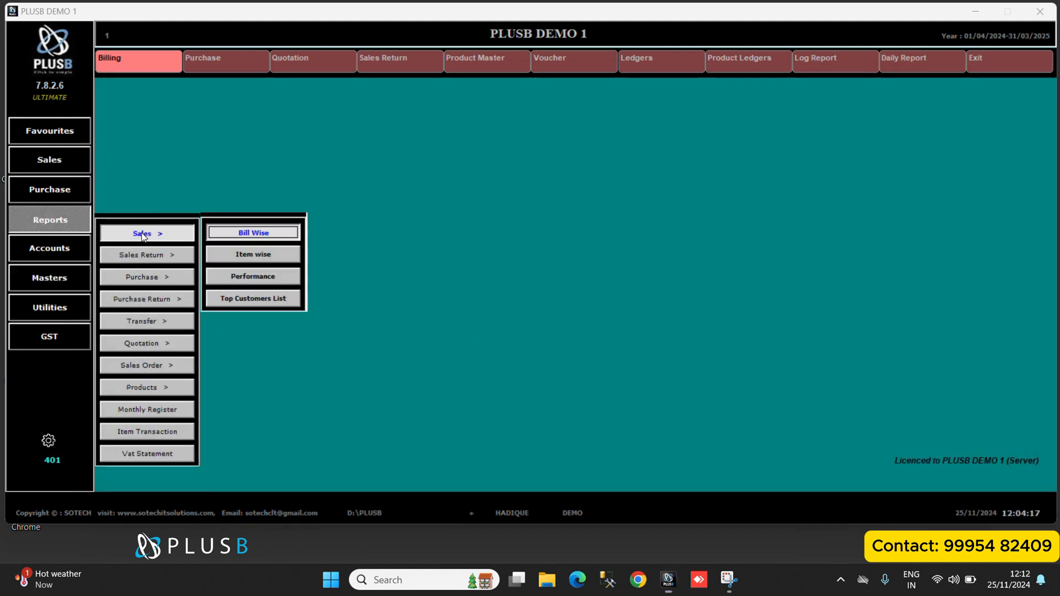
click(251, 233)
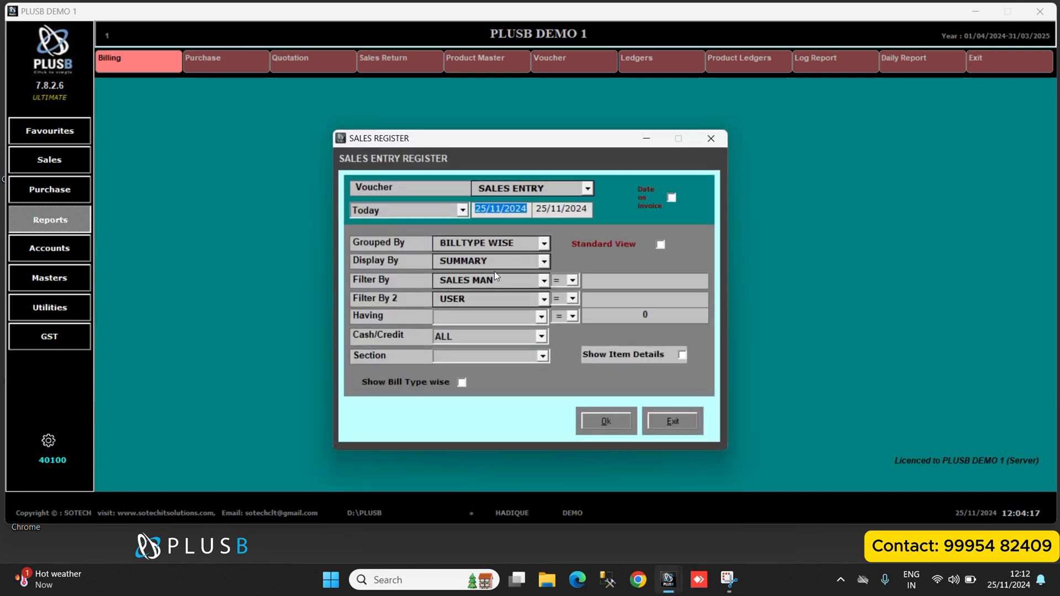
click(544, 243)
key(Escape)
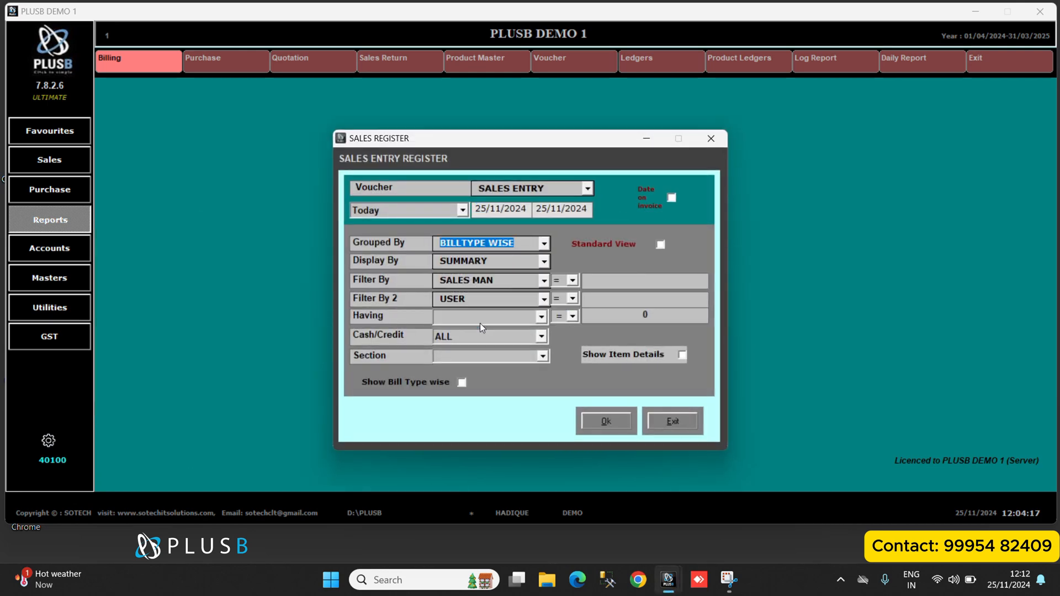
click(543, 261)
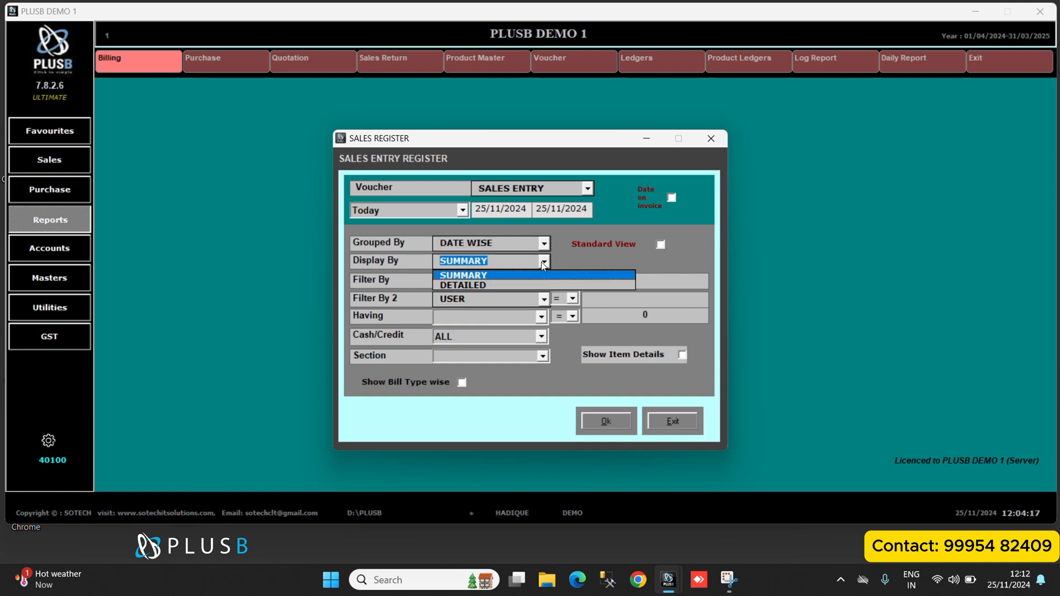
click(489, 284)
click(606, 421)
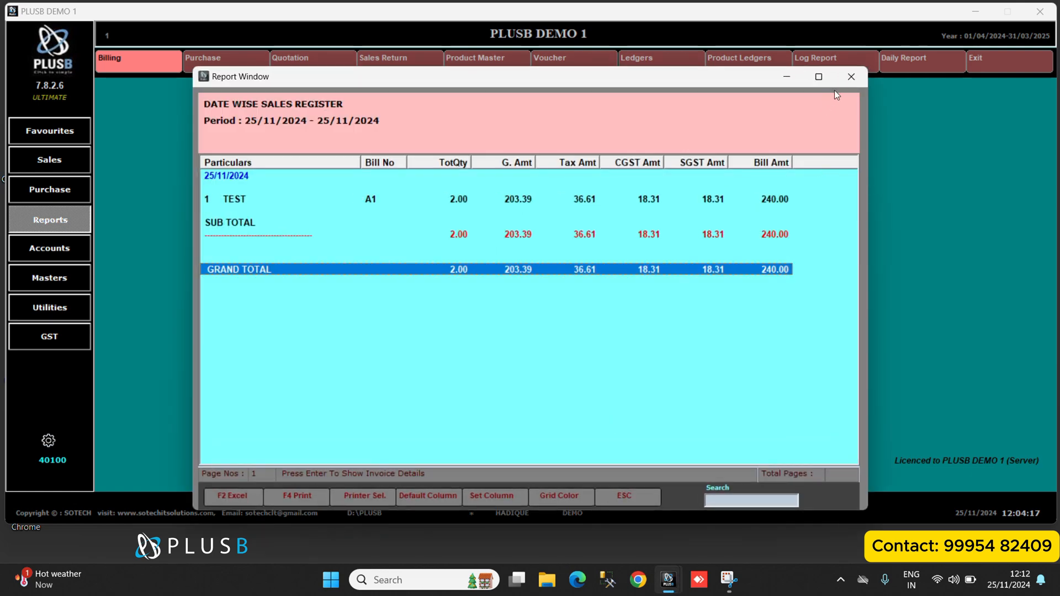
click(851, 76)
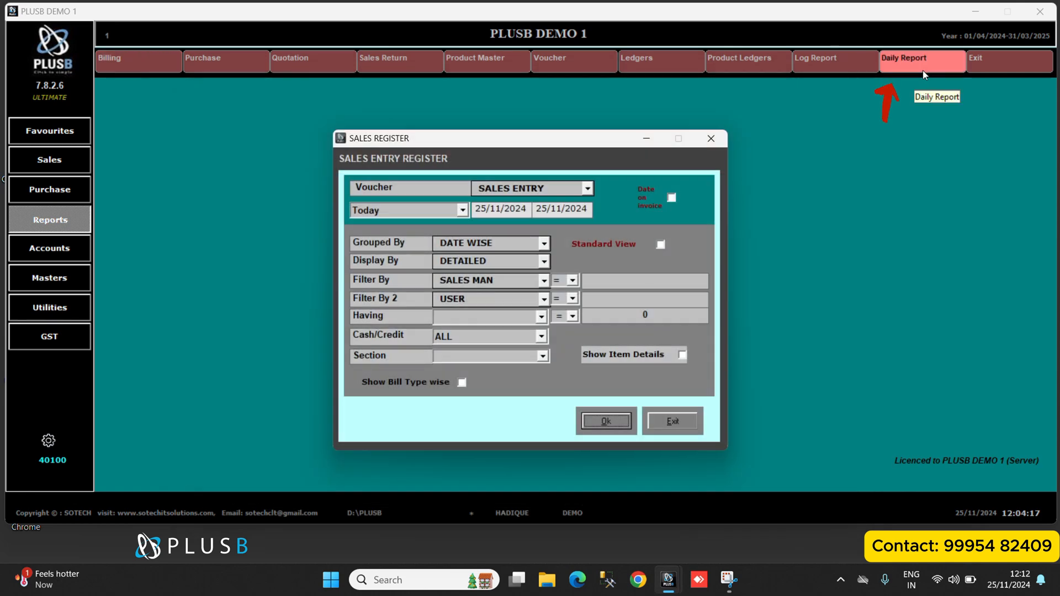
View the Sales, Purchase and Summary statements of the day book in the Daily Report and close it.
click(928, 70)
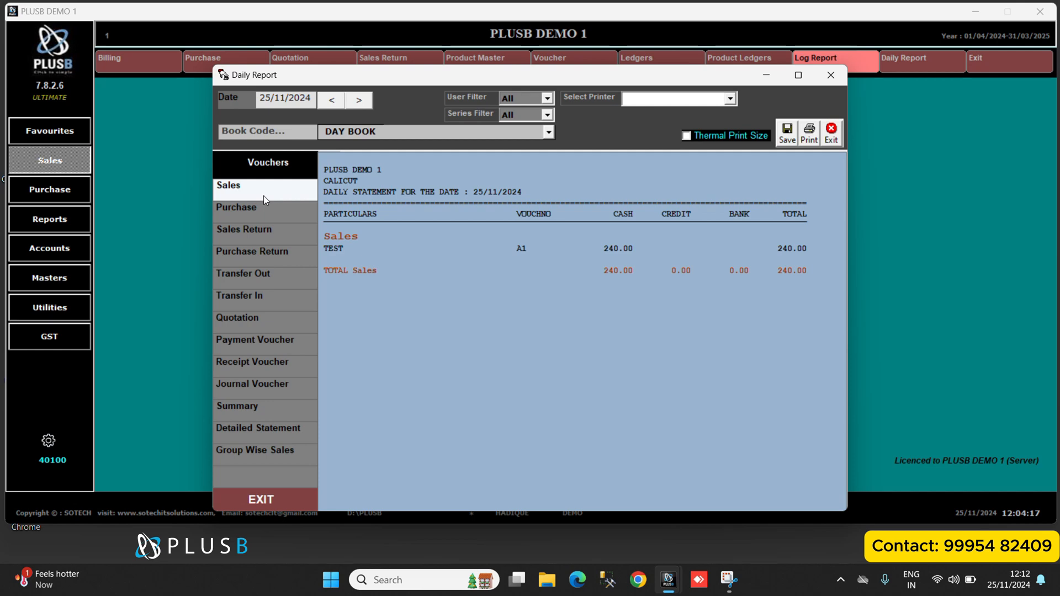
click(262, 210)
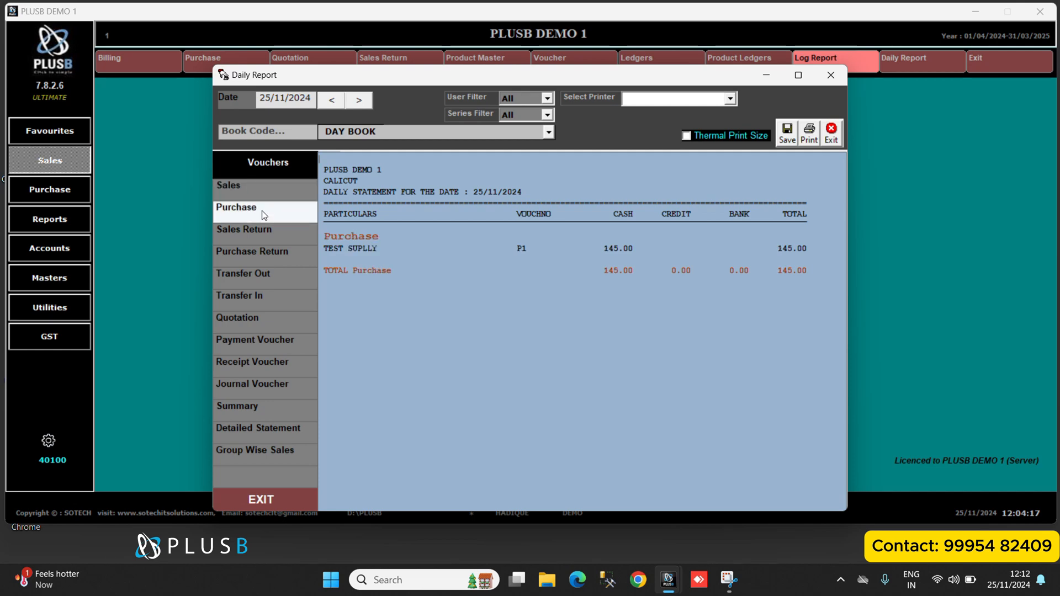
click(263, 229)
click(273, 411)
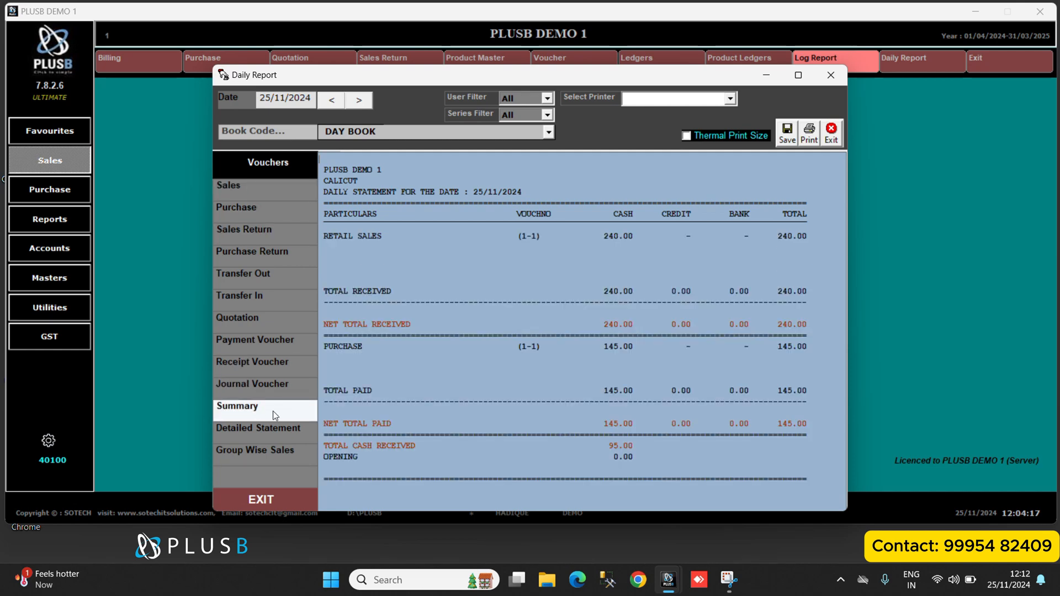
click(842, 78)
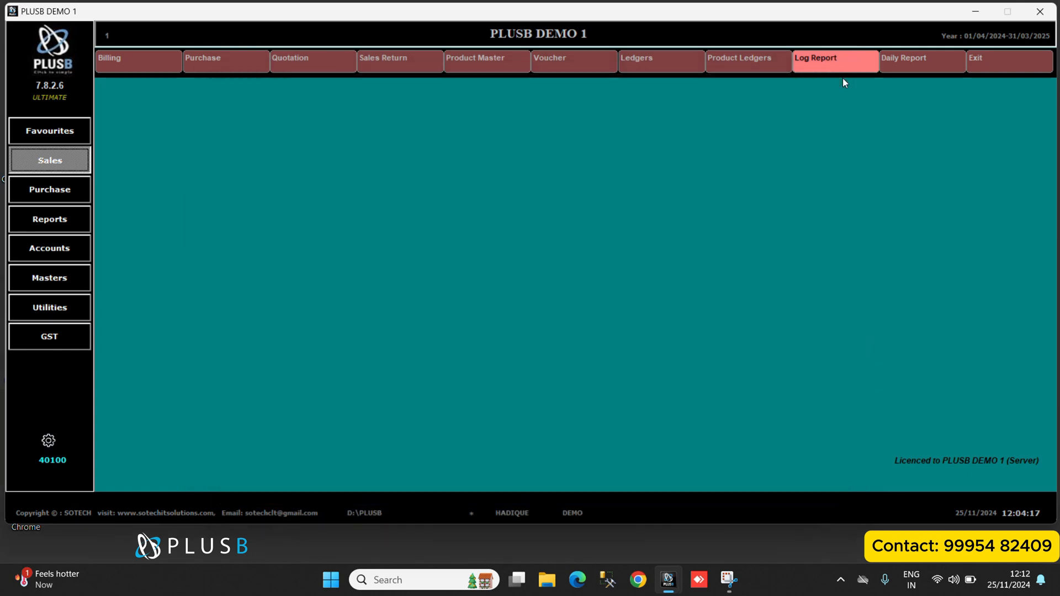
Open the billing window to view the saved cash bill.
click(138, 64)
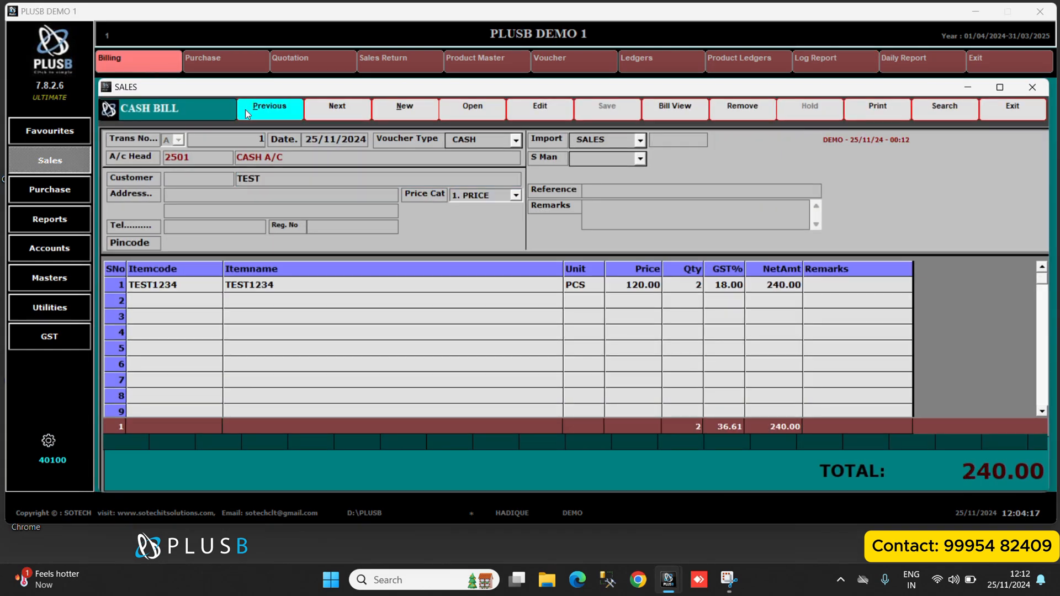